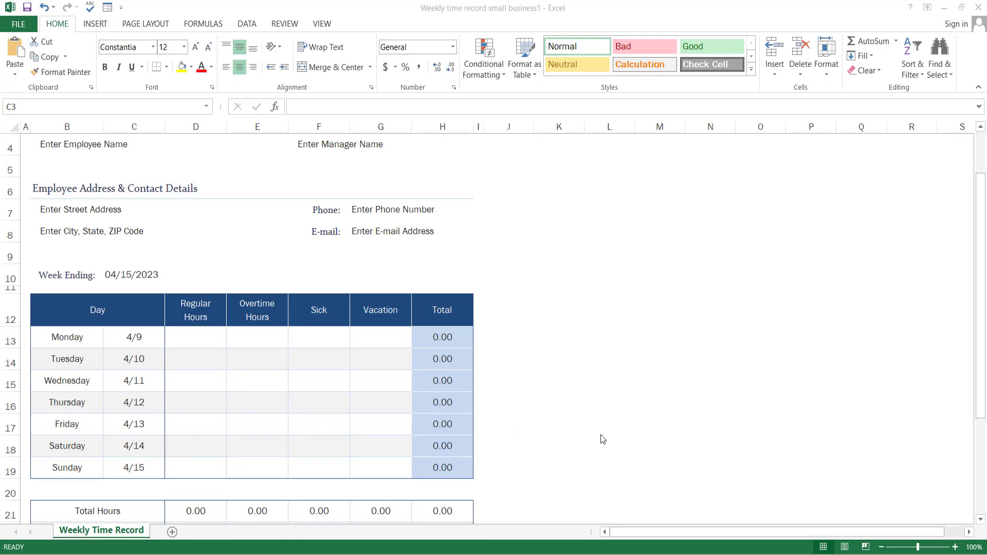
Ctrl-drag the Weekly Time Record tab twice to create Weekly Time Record (2) and (3)
{"action": "scroll", "coordinate": [494, 415], "scroll_direction": "down", "scroll_amount": 2}
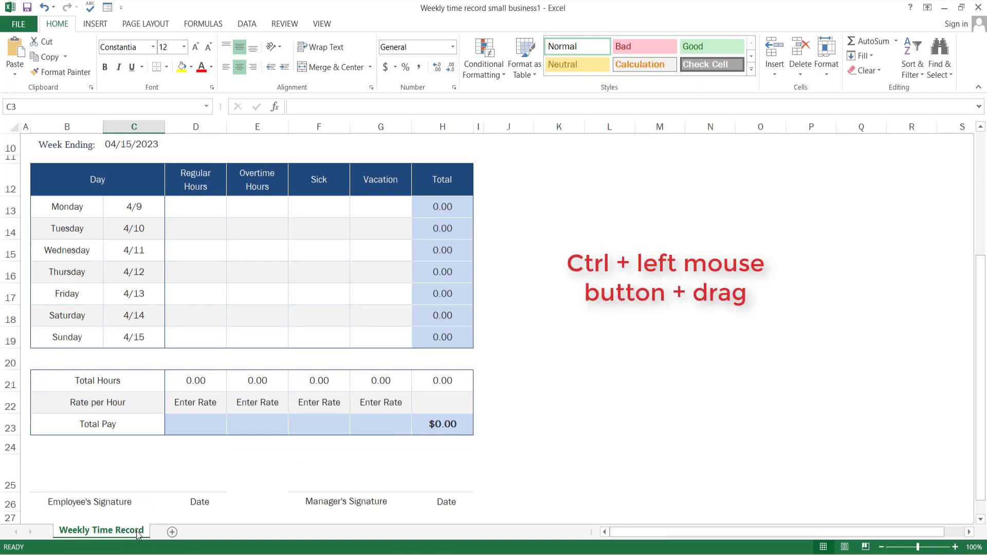
{"action": "left_click_drag", "start_coordinate": [138, 535], "coordinate": [175, 536]}
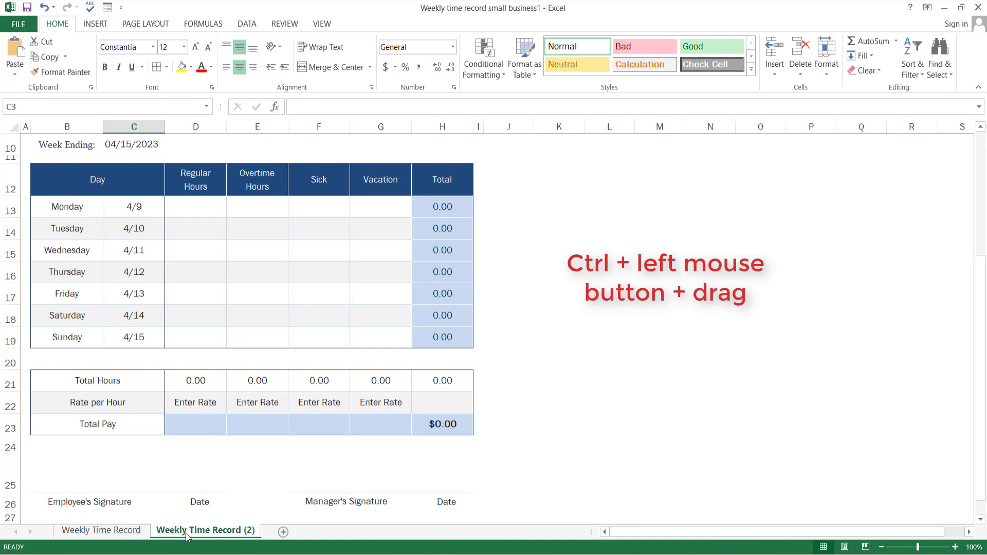
{"action": "left_click_drag", "start_coordinate": [241, 535], "coordinate": [270, 535]}
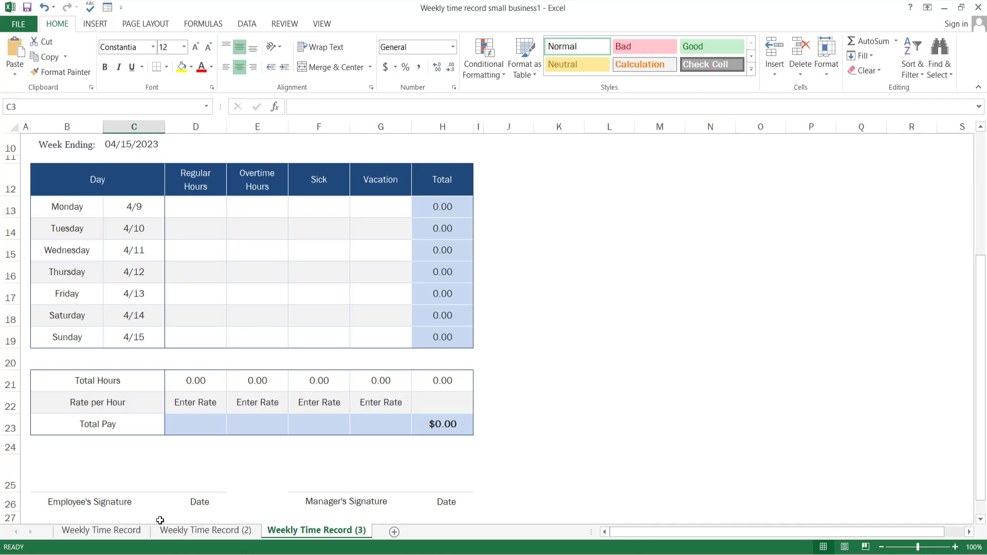
Switch between the original Weekly Time Record sheet and its two copies
{"action": "left_click", "coordinate": [125, 533]}
{"action": "scroll", "coordinate": [186, 426], "scroll_direction": "up", "scroll_amount": 3}
{"action": "scroll", "coordinate": [169, 335], "scroll_direction": "down", "scroll_amount": 2}
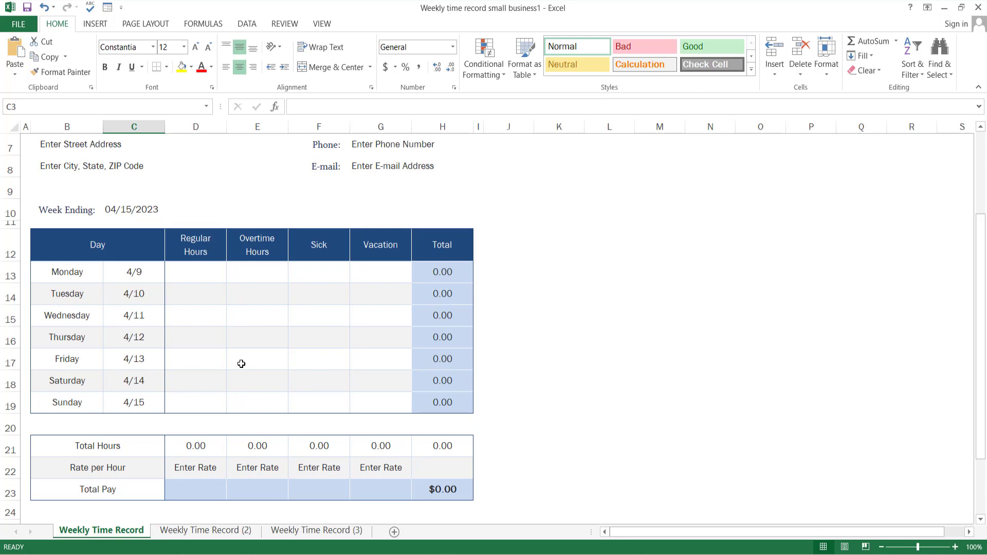
{"action": "left_click", "coordinate": [222, 532]}
{"action": "scroll", "coordinate": [266, 256], "scroll_direction": "up", "scroll_amount": 2}
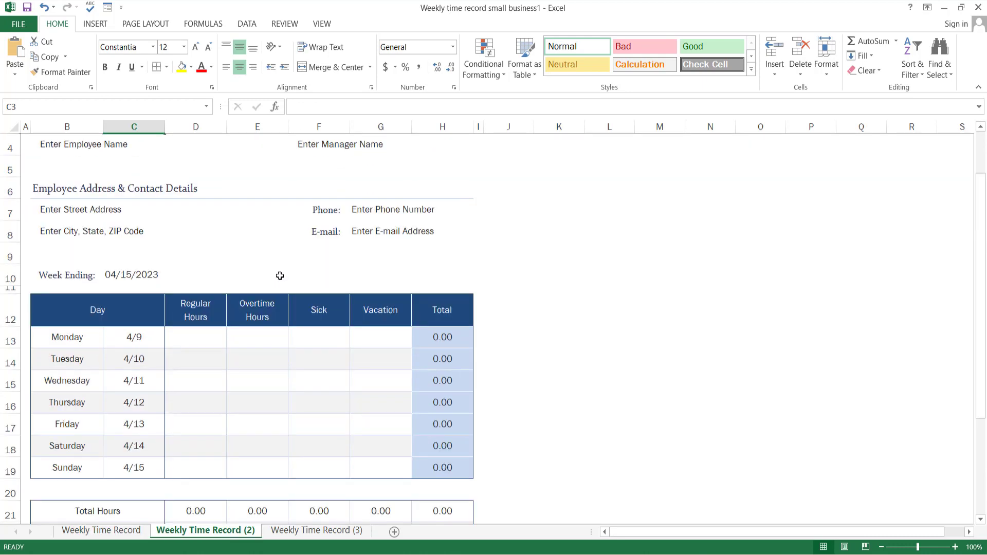
{"action": "left_click", "coordinate": [317, 530]}
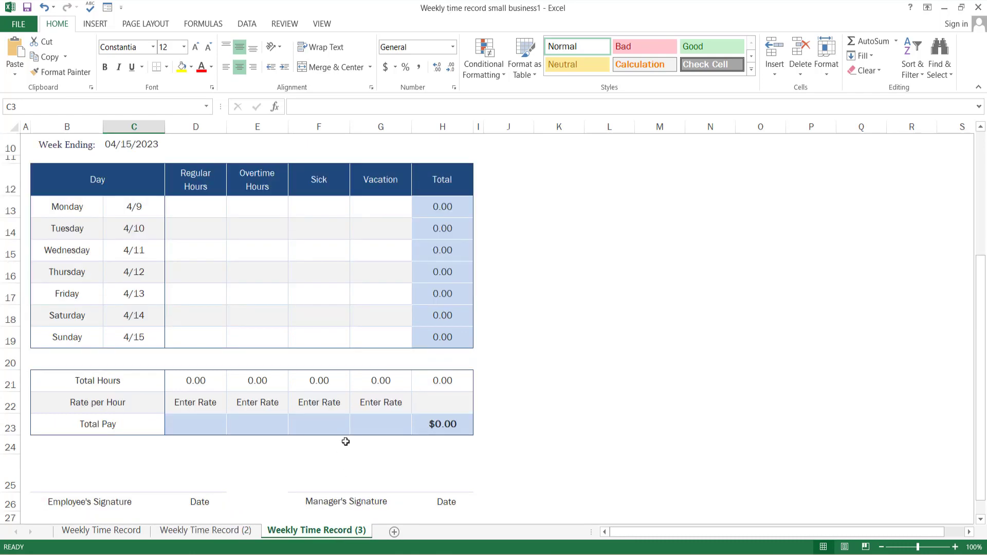
{"action": "scroll", "coordinate": [347, 437], "scroll_direction": "up", "scroll_amount": 3}
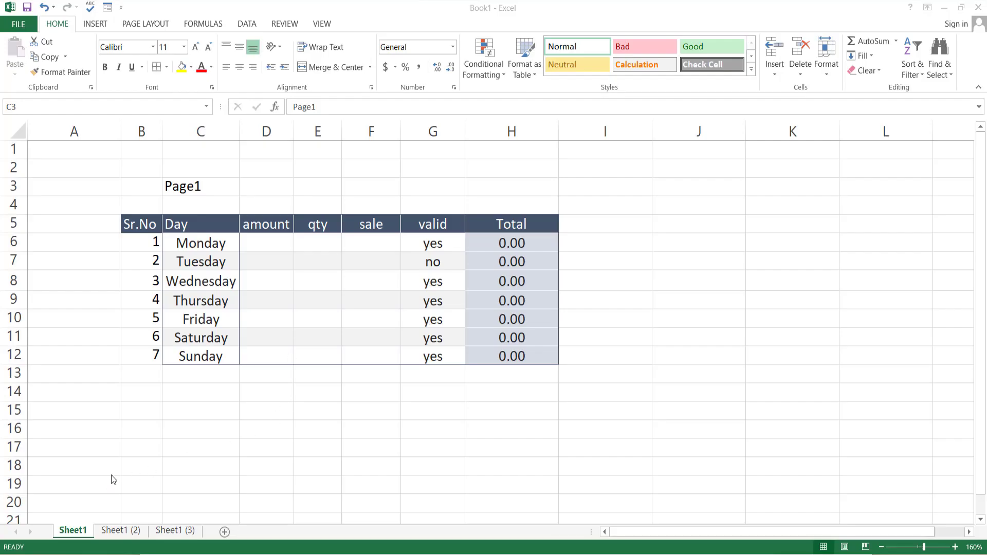
Move forward to the next sheet with Ctrl+Page Down, then back to Sheet1 with Ctrl+Page Up
{"action": "left_click", "coordinate": [76, 530]}
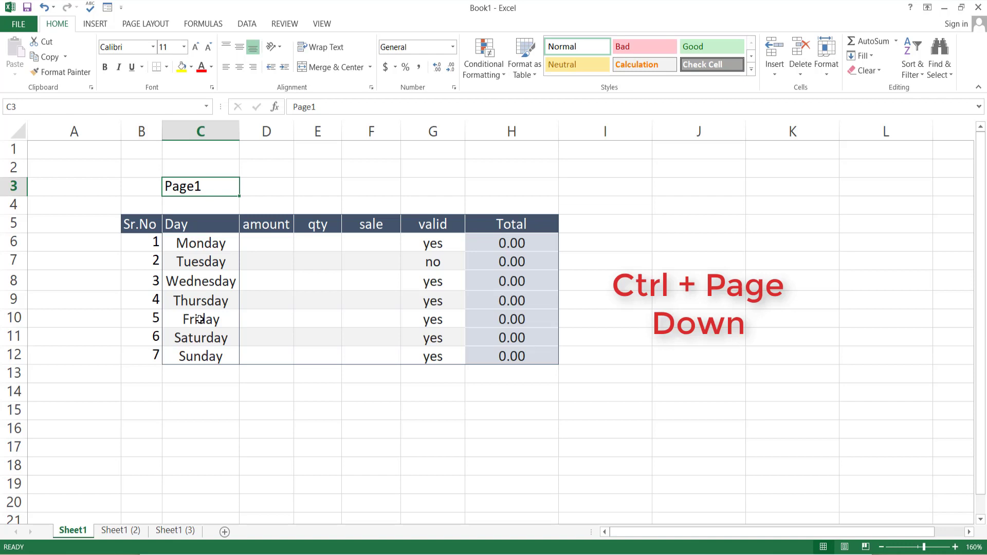
{"action": "key", "text": "ctrl+Page_Down"}
{"action": "key", "text": "ctrl+Page_Down"}
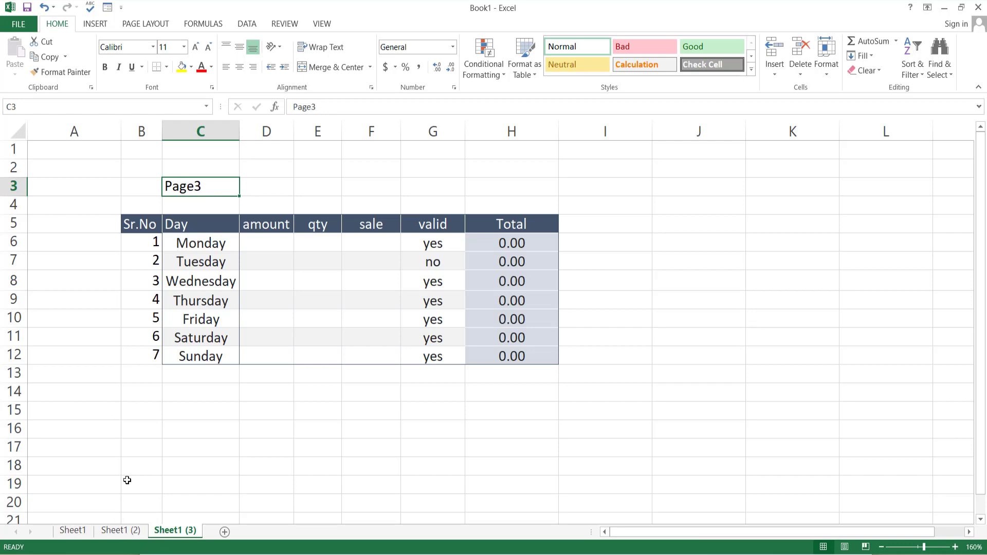
{"action": "key", "text": "ctrl+Page_Up"}
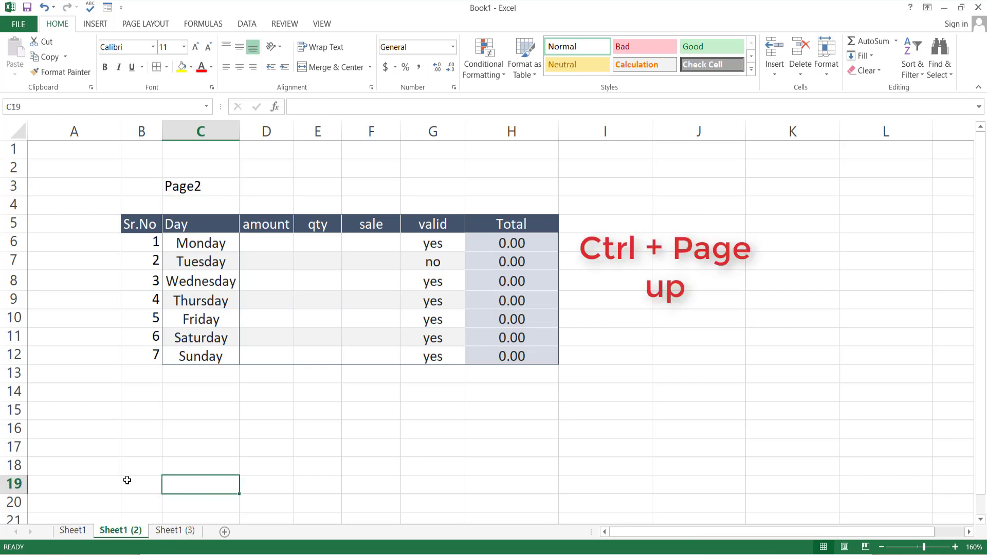
{"action": "key", "text": "ctrl+Page_Up"}
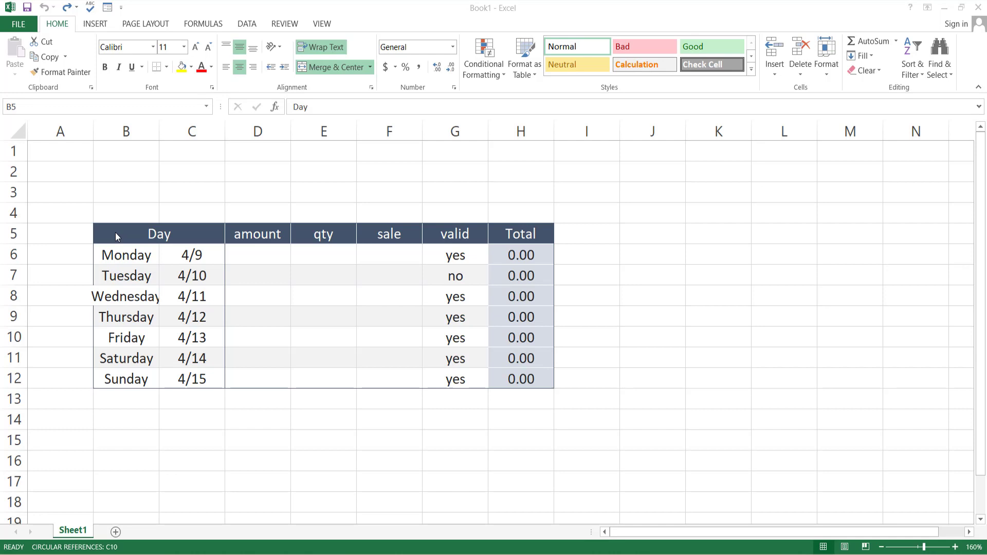
Add filter arrows to the table's header row B5:H5 with Ctrl+Shift+L
{"action": "left_click", "coordinate": [110, 234]}
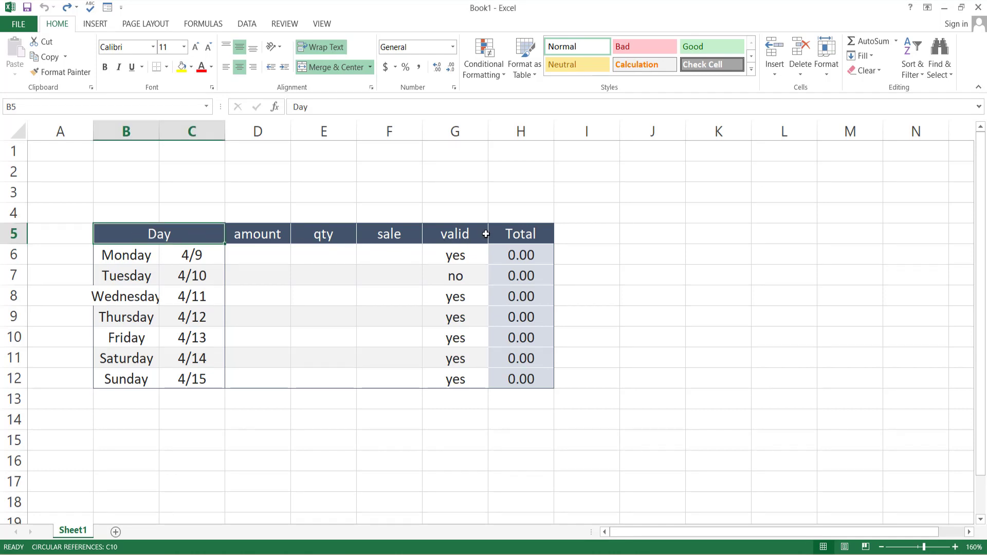
{"action": "left_click_drag", "start_coordinate": [194, 230], "coordinate": [502, 234]}
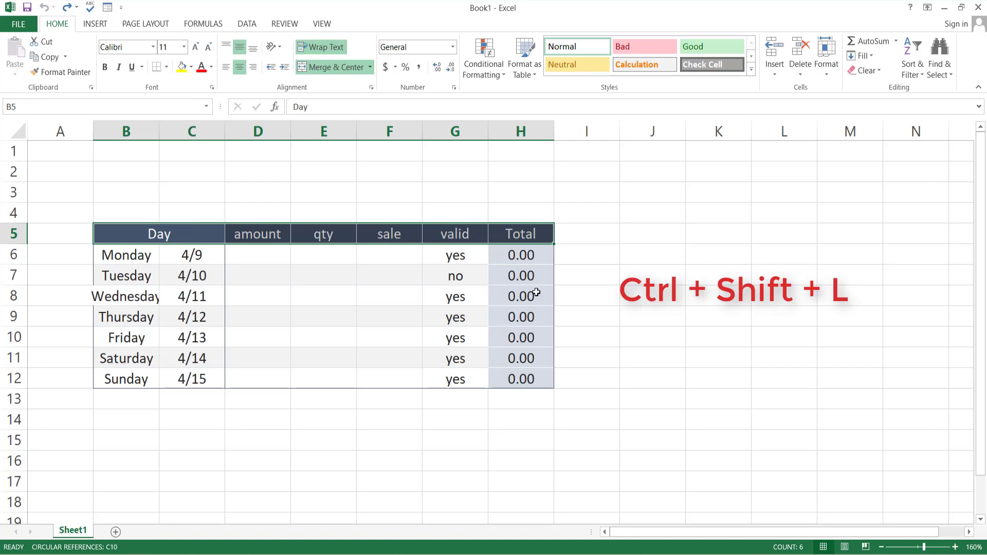
{"action": "key", "text": "ctrl+shift+l"}
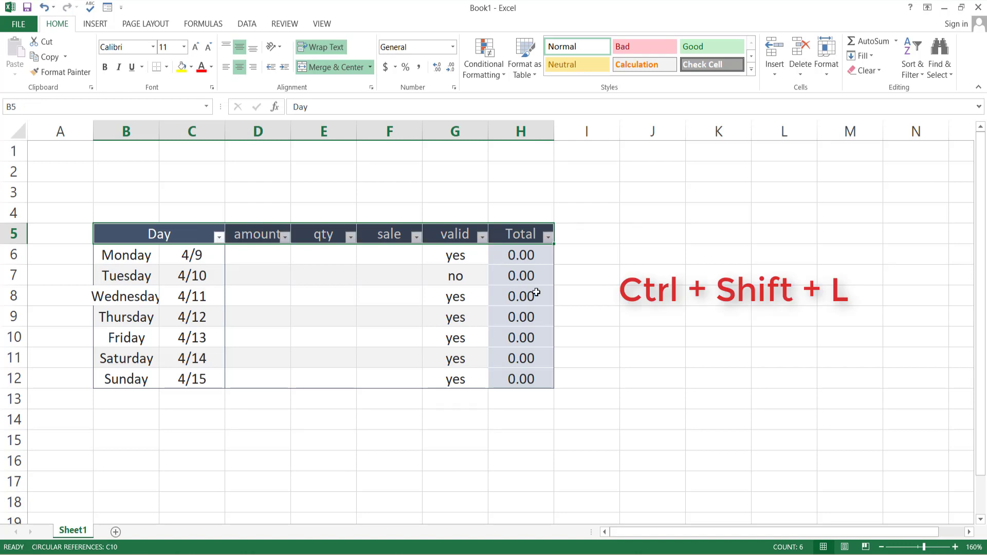
Filter the valid column to exclude no, showing only yes rows
{"action": "left_click", "coordinate": [584, 291]}
{"action": "left_click", "coordinate": [482, 237]}
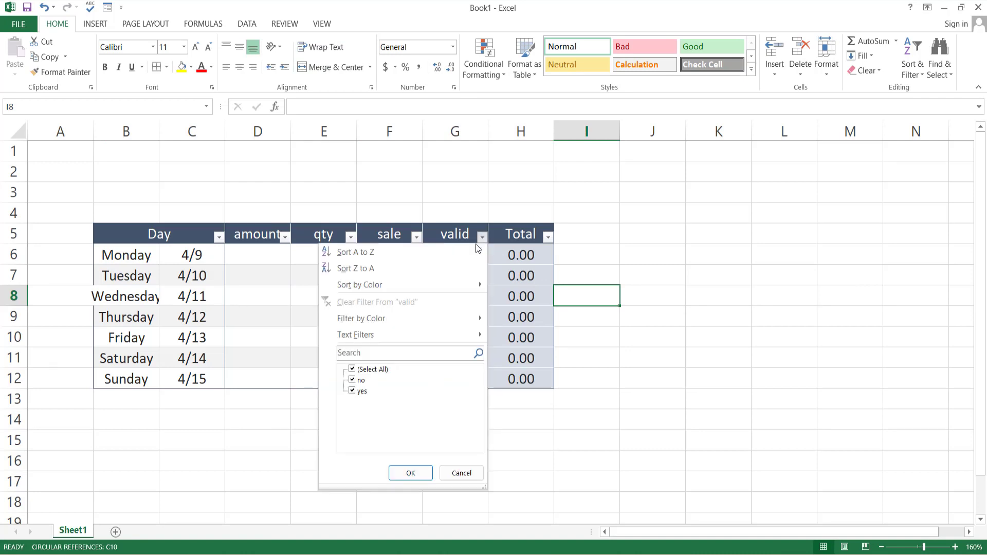
{"action": "left_click", "coordinate": [353, 381]}
{"action": "left_click", "coordinate": [411, 473]}
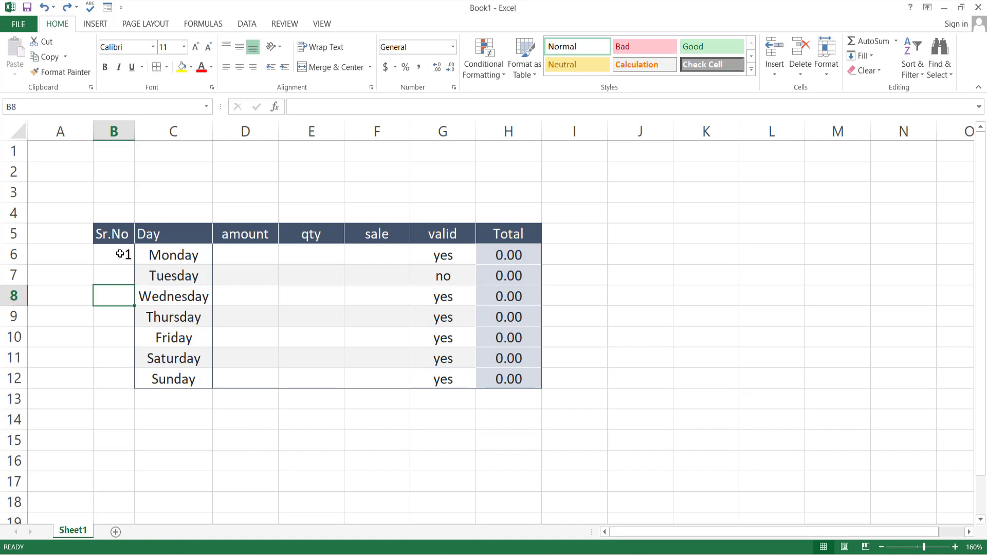
Drag the fill handle down from B6, then undo that fill
{"action": "left_click", "coordinate": [125, 256]}
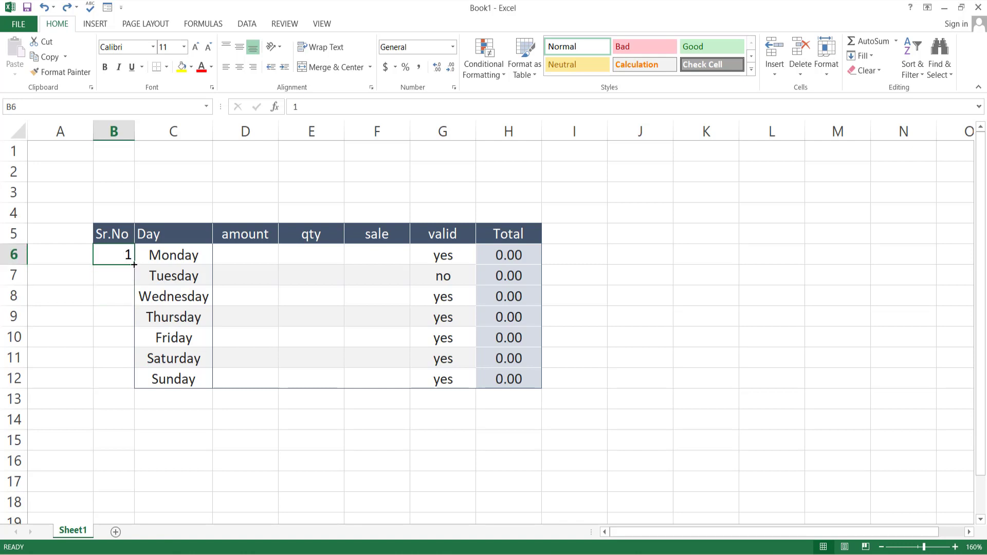
{"action": "left_click_drag", "start_coordinate": [135, 264], "coordinate": [131, 469]}
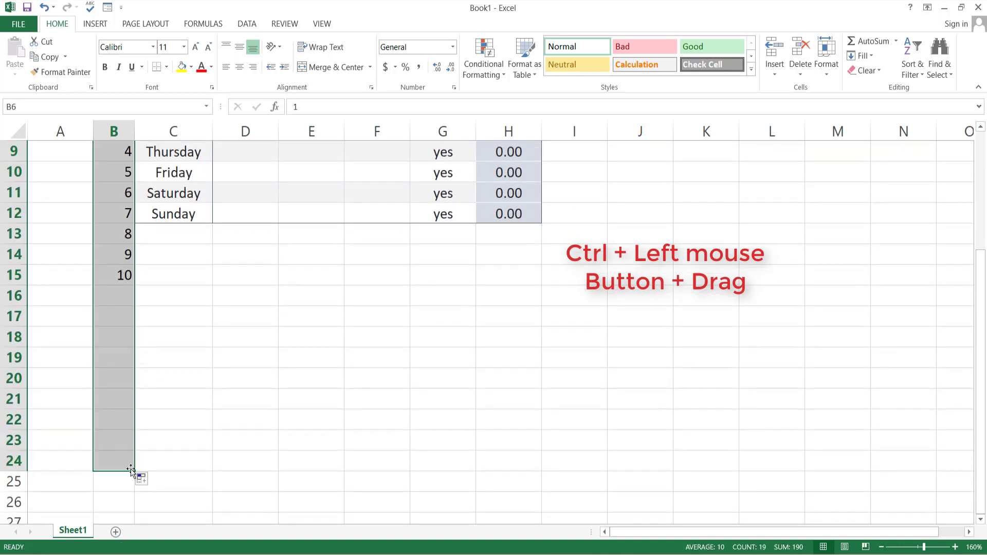
{"action": "scroll", "coordinate": [181, 409], "scroll_direction": "up", "scroll_amount": 2}
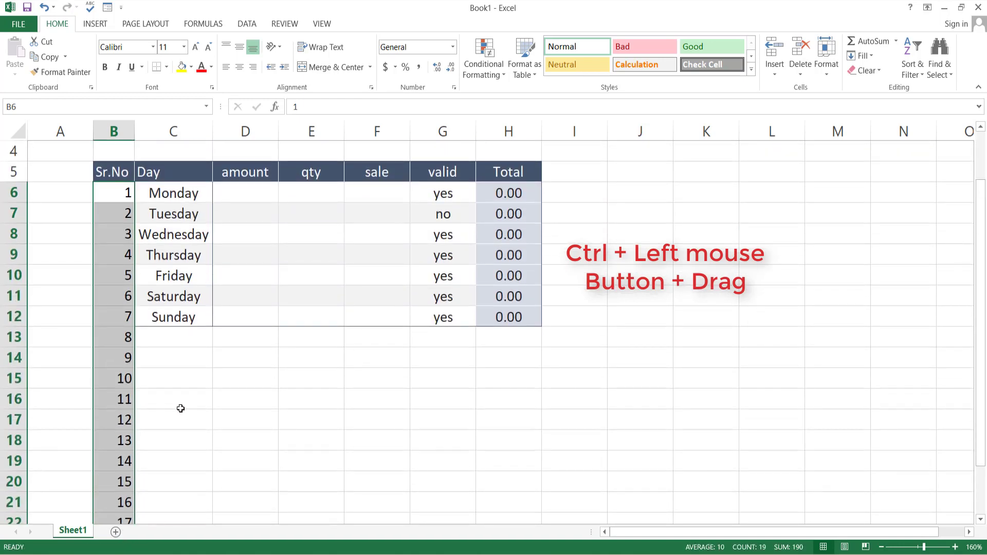
{"action": "scroll", "coordinate": [180, 409], "scroll_direction": "down", "scroll_amount": 1}
{"action": "key", "text": "ctrl+z"}
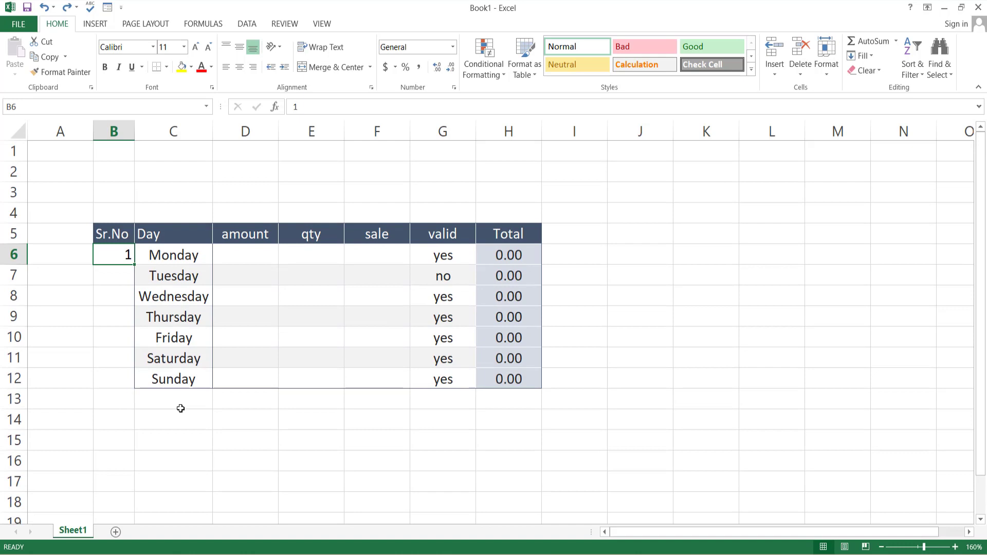
Enter 2 in B7 and fill the 1, 2 series down to B21
{"action": "left_click", "coordinate": [128, 271]}
{"action": "type", "text": "2"}
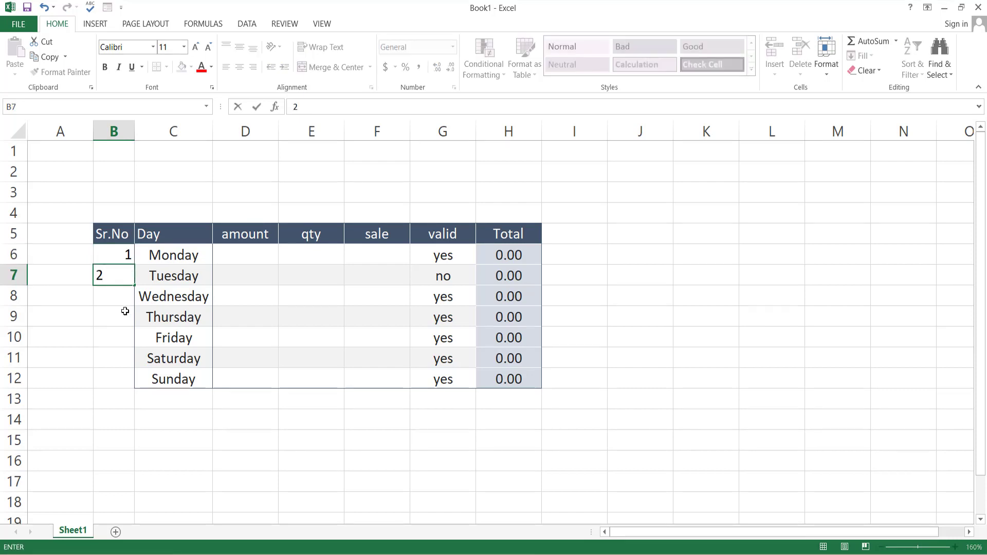
{"action": "left_click", "coordinate": [126, 310]}
{"action": "left_click_drag", "start_coordinate": [130, 262], "coordinate": [139, 469]}
{"action": "scroll", "coordinate": [170, 394], "scroll_direction": "up", "scroll_amount": 1}
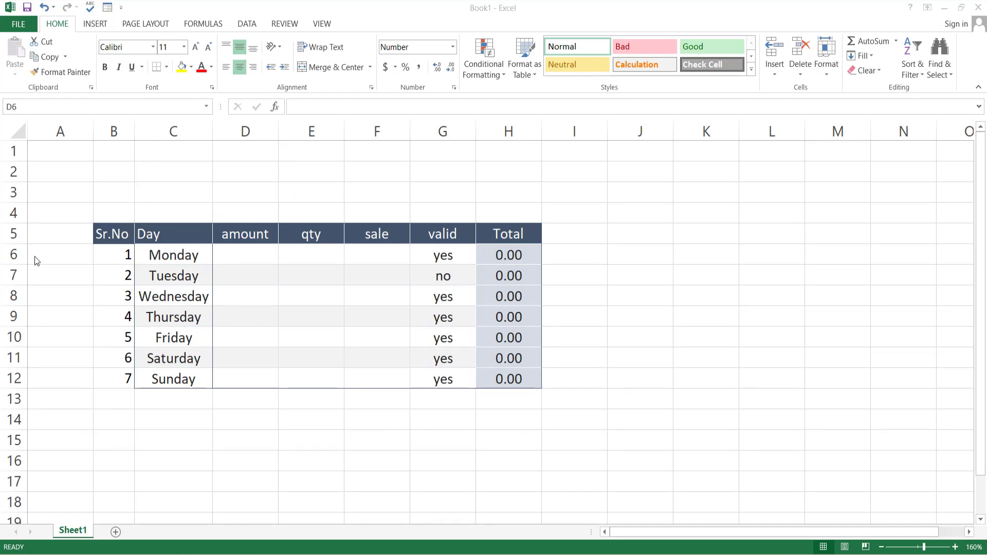
{"action": "left_click", "coordinate": [19, 132]}
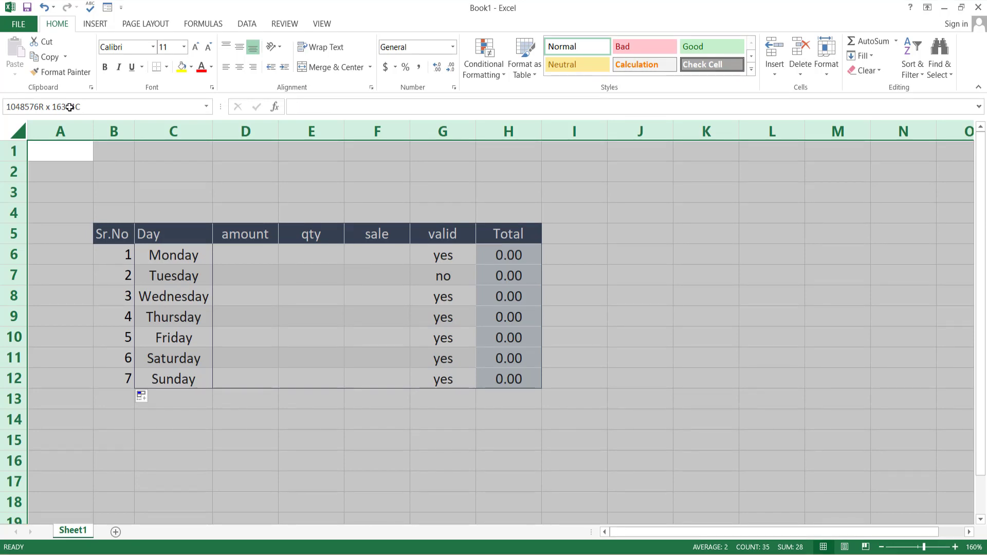
{"action": "left_click", "coordinate": [64, 151]}
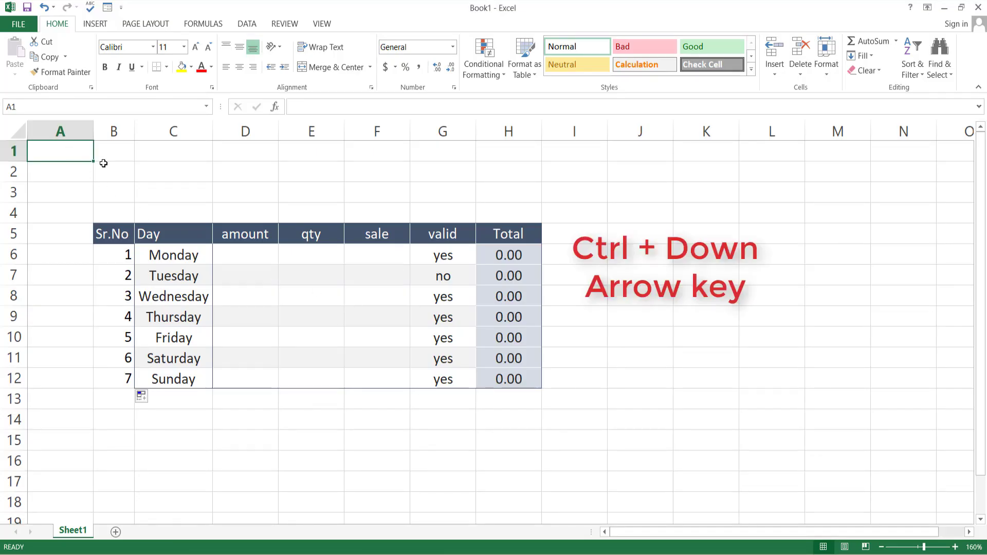
{"action": "key", "text": "ctrl+Down"}
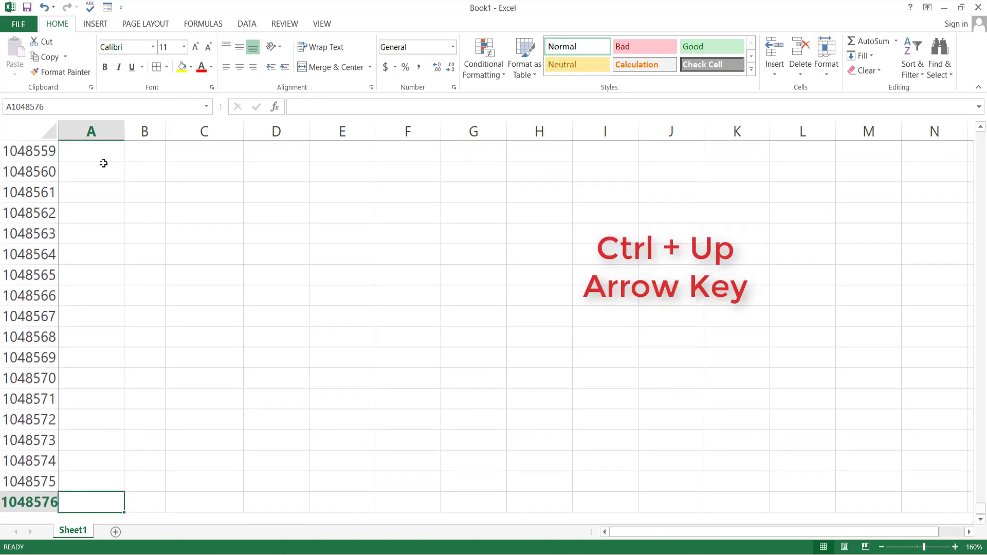
{"action": "key", "text": "ctrl+Up"}
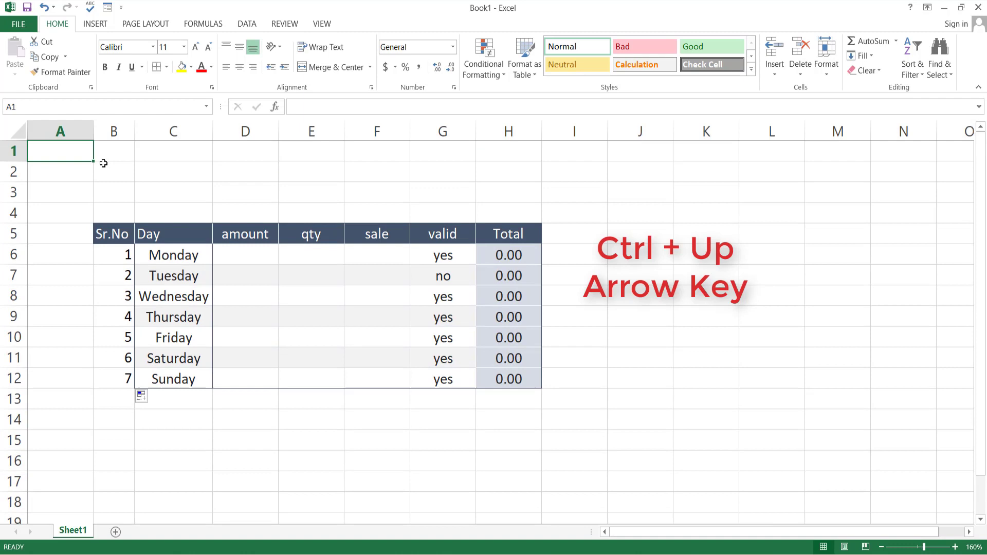
{"action": "key", "text": "ctrl+Right"}
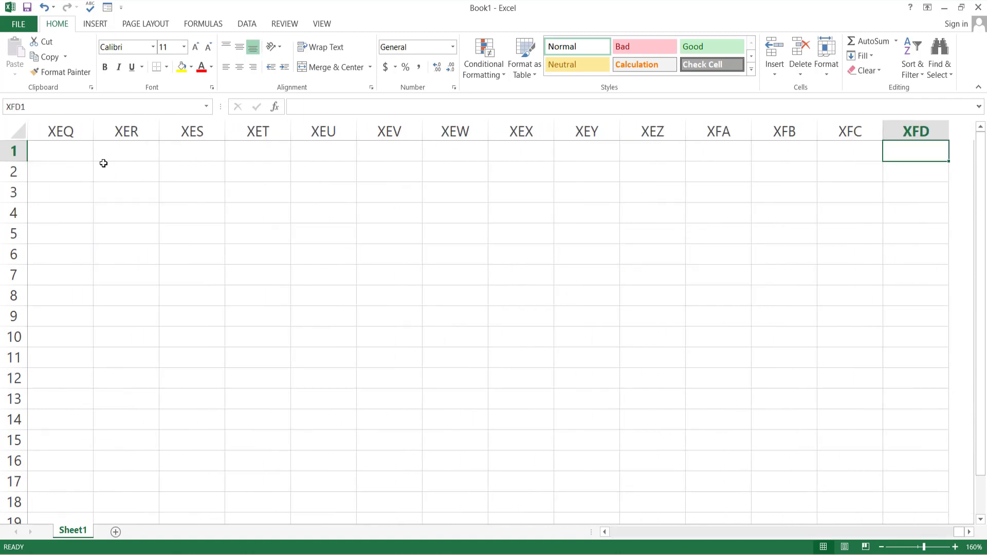
{"action": "key", "text": "ctrl+Left"}
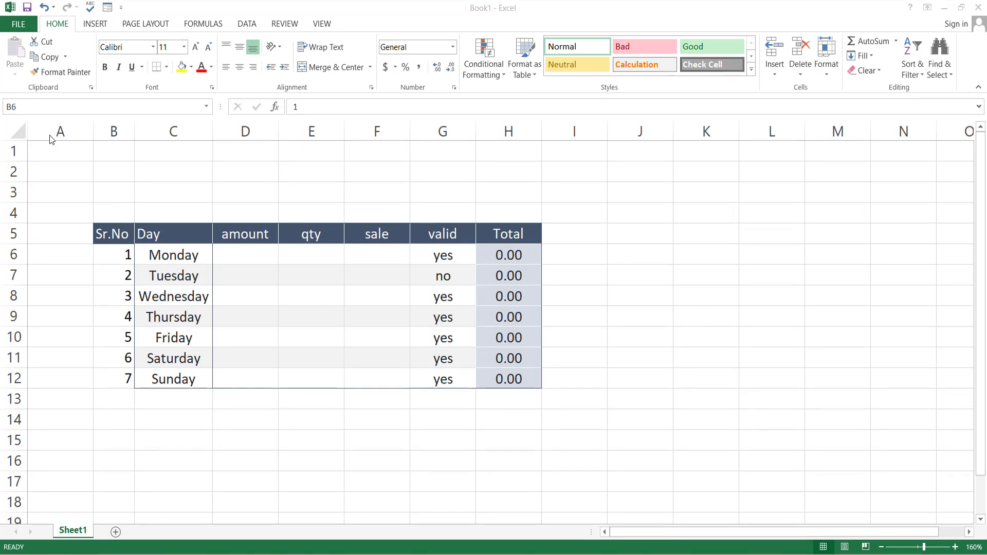
Select the whole sheet, set all columns to one uniform width, and enlarge every row's height
{"action": "left_click", "coordinate": [19, 132]}
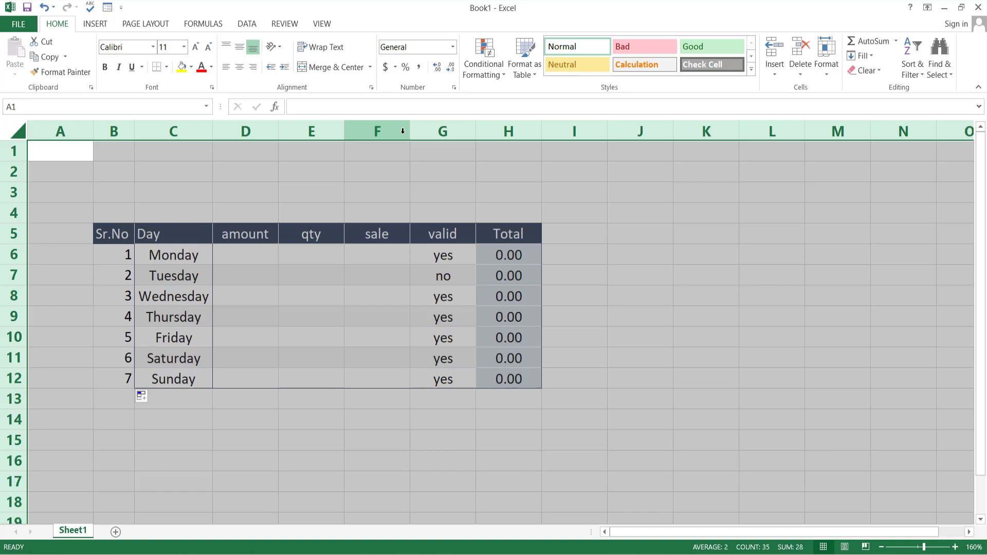
{"action": "mouse_move", "coordinate": [410, 136]}
{"action": "left_mouse_down"}
{"action": "mouse_move", "coordinate": [369, 134]}
{"action": "mouse_move", "coordinate": [401, 135]}
{"action": "left_mouse_up"}
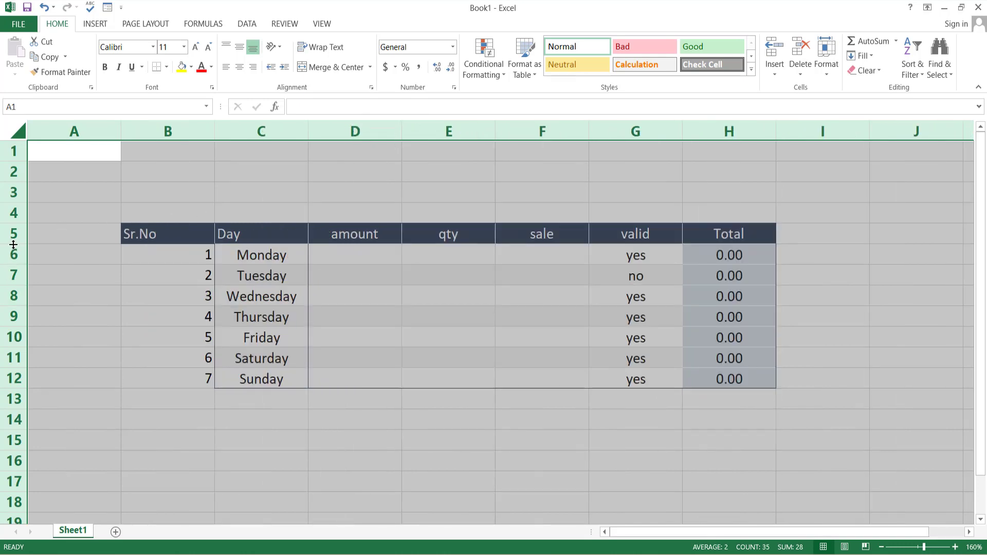
{"action": "left_click_drag", "start_coordinate": [13, 245], "coordinate": [15, 250]}
Hide row 8, the Wednesday row, with Ctrl+9
{"action": "left_click", "coordinate": [255, 190]}
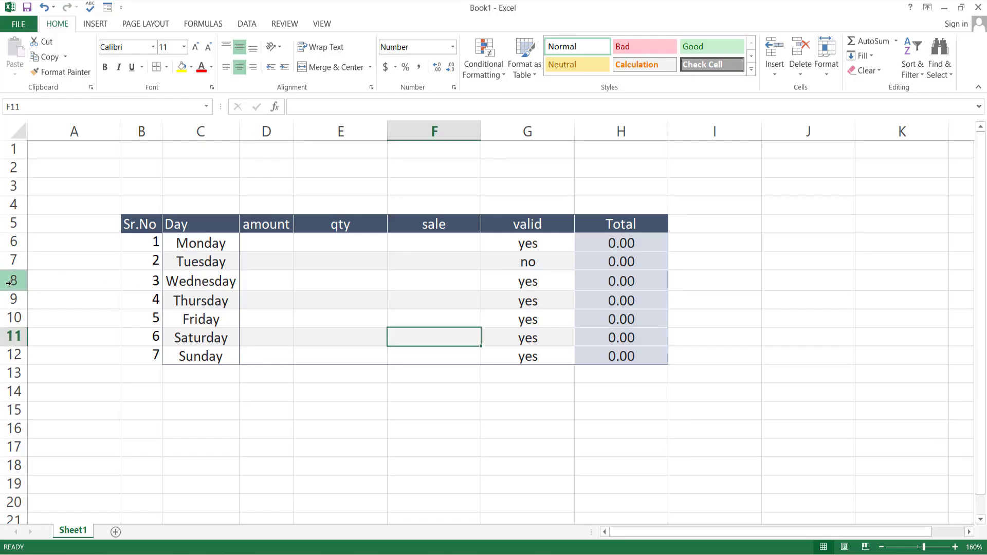
{"action": "left_click", "coordinate": [10, 282]}
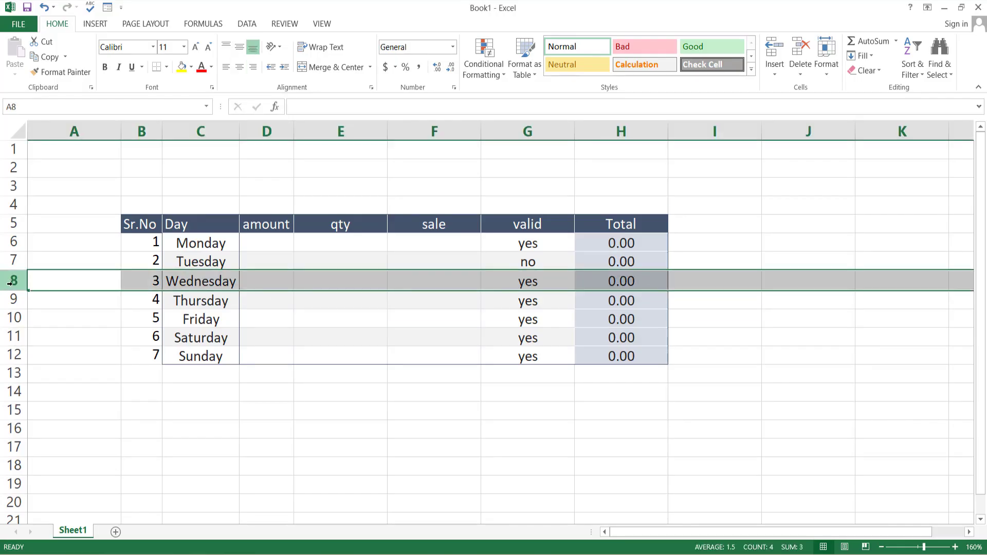
{"action": "key", "text": "ctrl+9"}
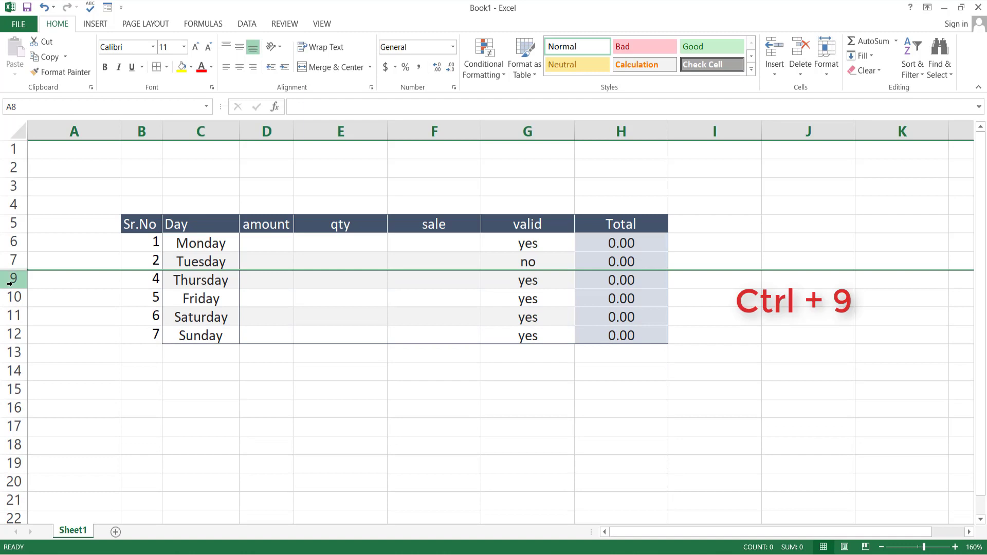
Hide the amount column D and the qty, sale and valid columns E:G with Ctrl+0
{"action": "left_click", "coordinate": [265, 132]}
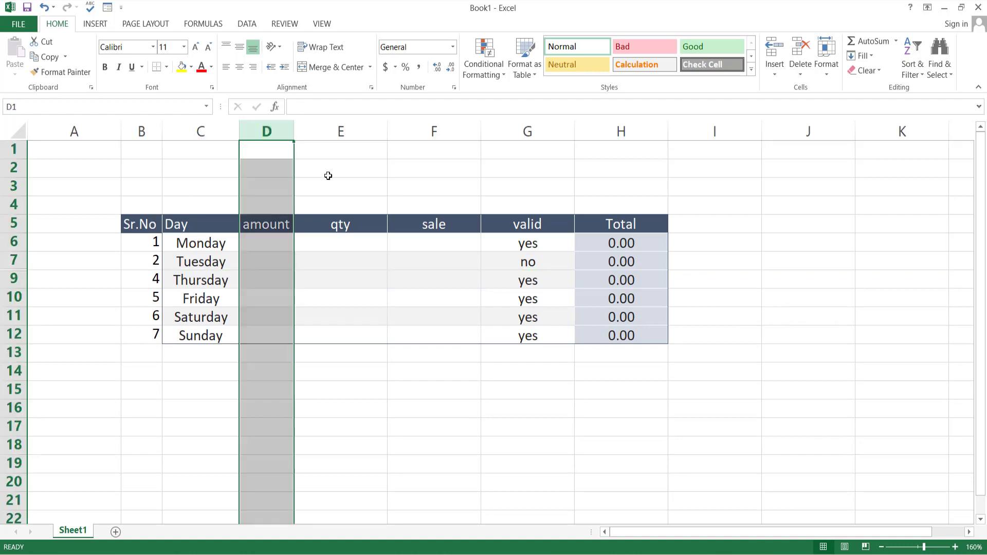
{"action": "key", "text": "ctrl+0"}
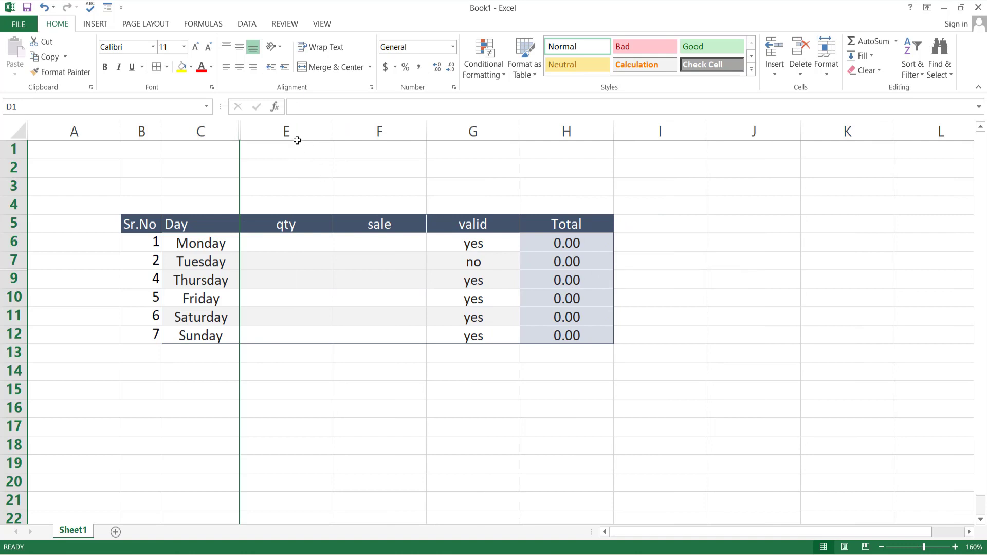
{"action": "left_click_drag", "start_coordinate": [286, 132], "coordinate": [441, 136]}
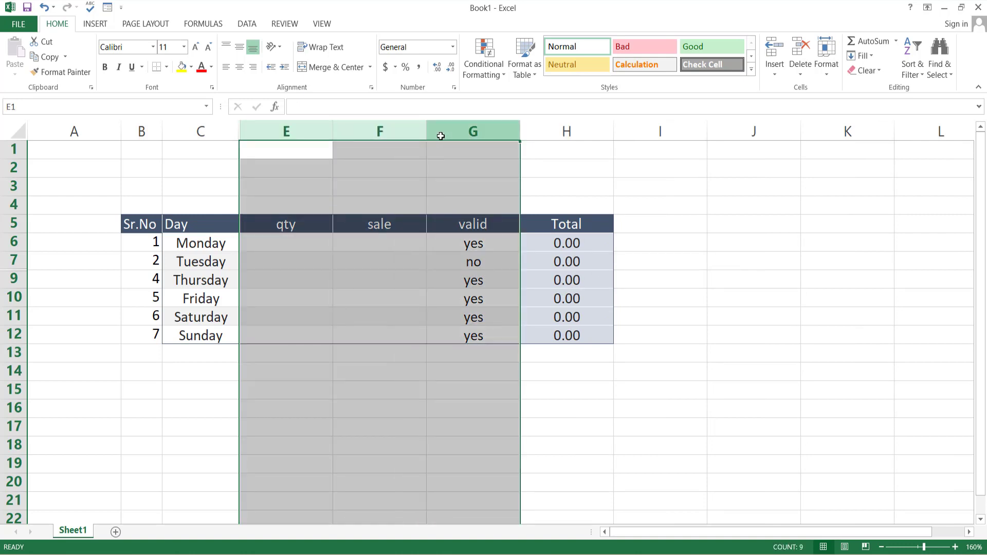
{"action": "key", "text": "ctrl+0"}
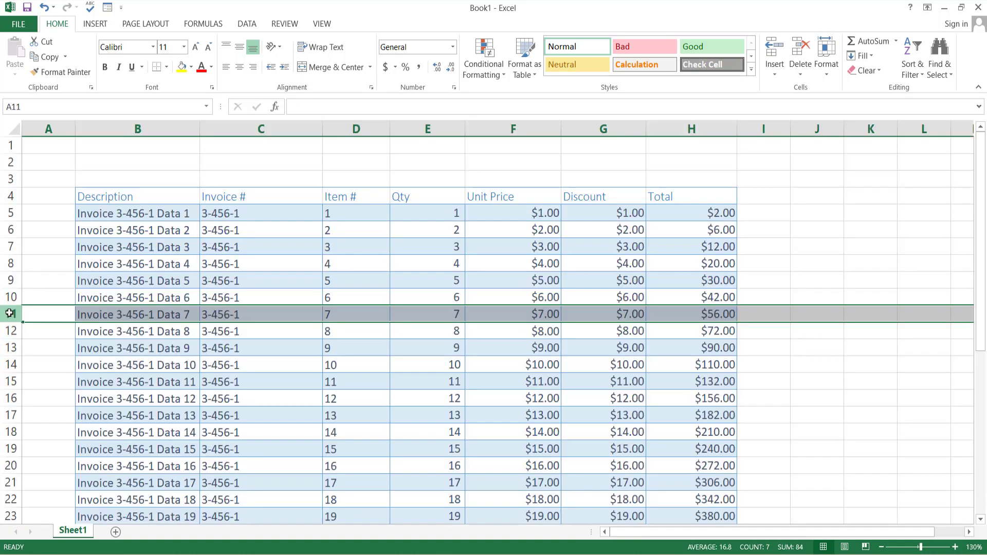
Hide invoice rows 11, 14, 18 and 21 with Ctrl+9
{"action": "key", "text": "ctrl+9"}
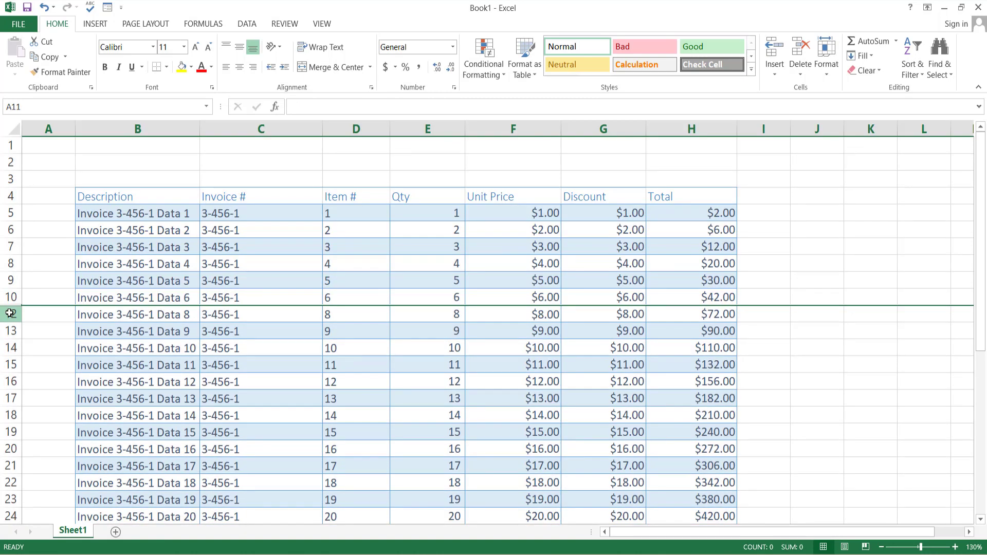
{"action": "left_click", "coordinate": [11, 349]}
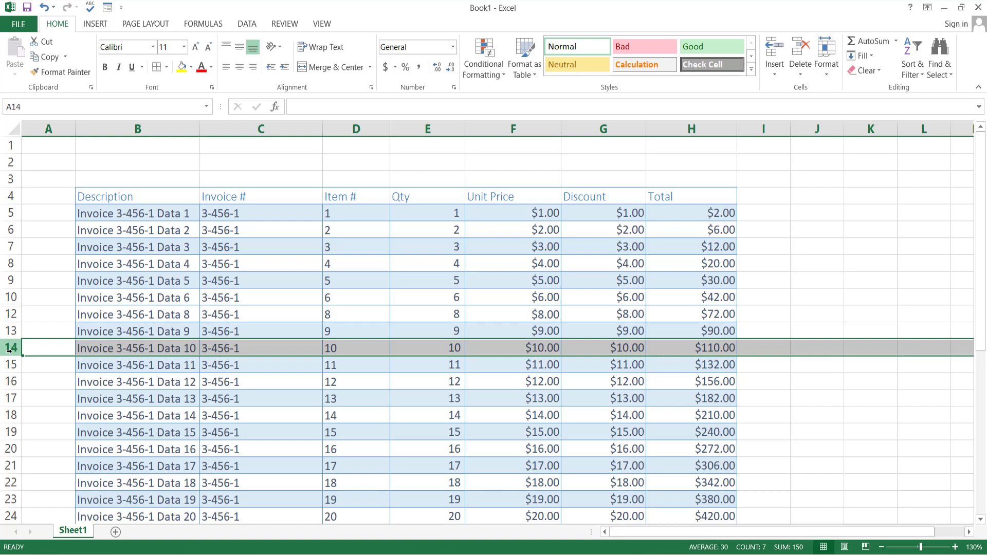
{"action": "key", "text": "ctrl+9"}
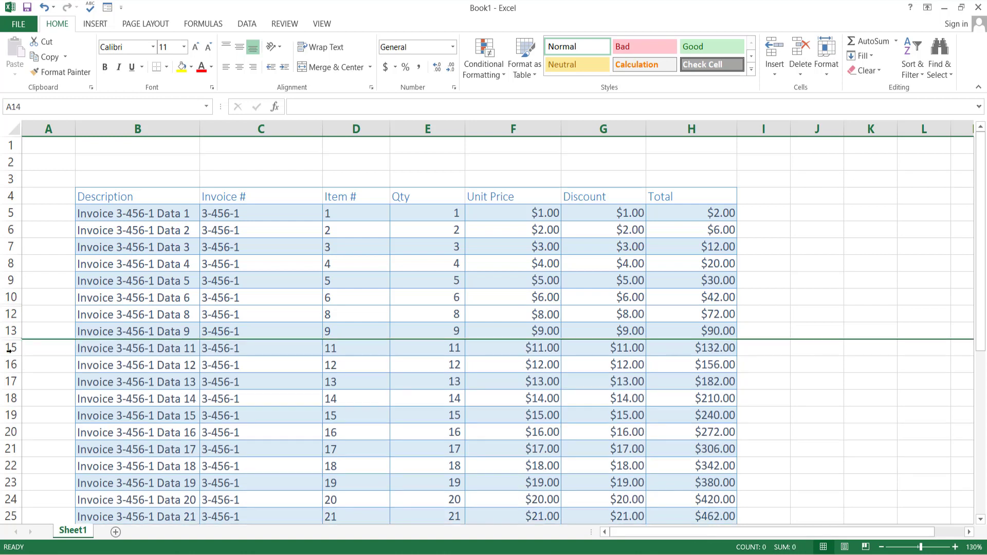
{"action": "left_click", "coordinate": [13, 398]}
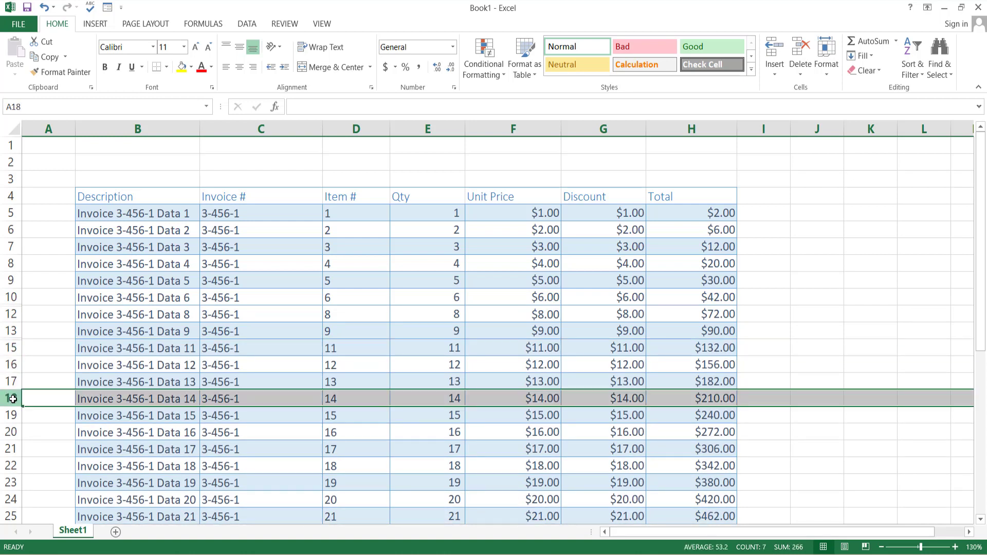
{"action": "key", "text": "ctrl+9"}
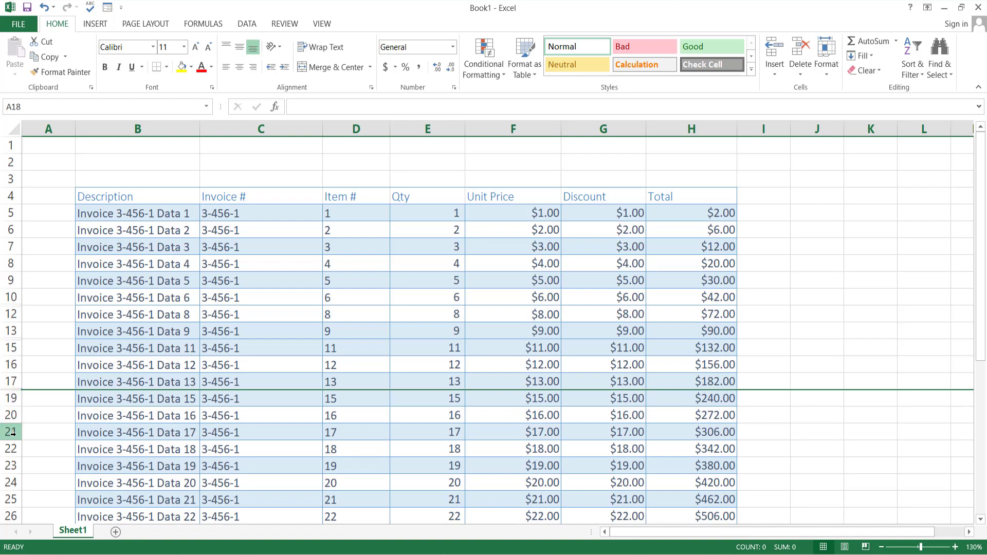
{"action": "left_click", "coordinate": [11, 417]}
{"action": "left_click", "coordinate": [16, 435]}
{"action": "key", "text": "ctrl+9"}
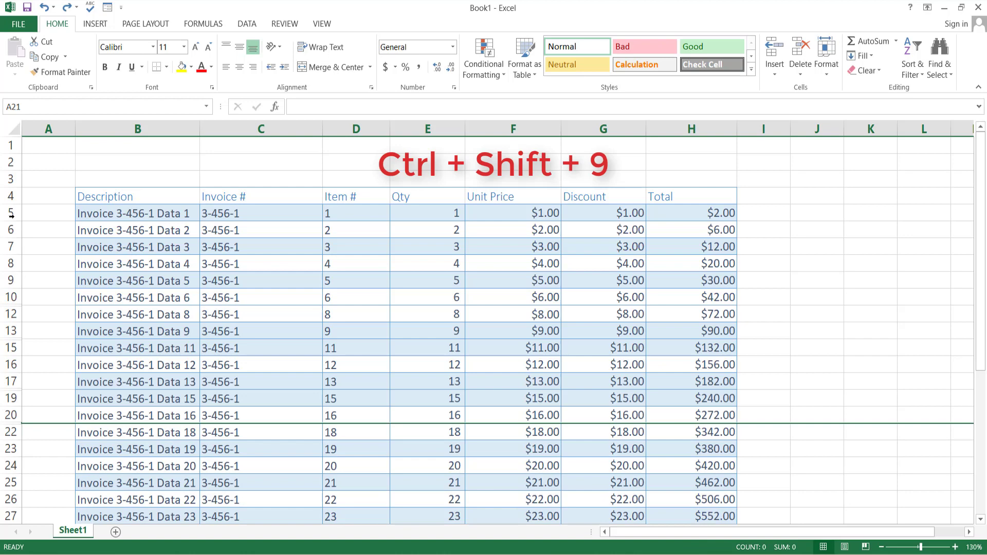
Unhide the hidden rows by selecting rows 5–26 and pressing Ctrl+Shift+9
{"action": "left_click_drag", "start_coordinate": [10, 212], "coordinate": [2, 498]}
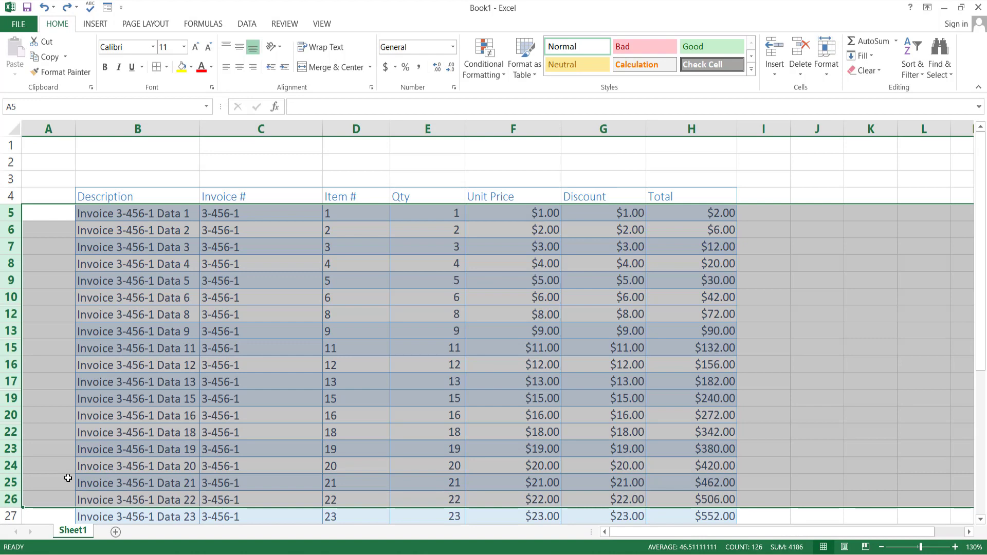
{"action": "key", "text": "ctrl+shift+9"}
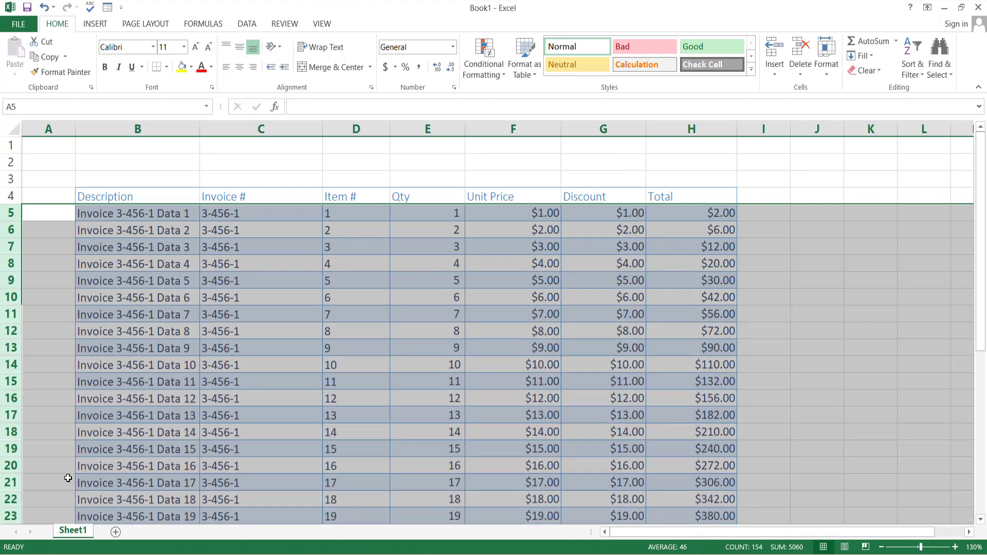
{"action": "left_click", "coordinate": [118, 349]}
Try Ctrl+Shift+0 to unhide columns, then open and cancel the Insert Function dialog
{"action": "key", "text": "ctrl+shift+0"}
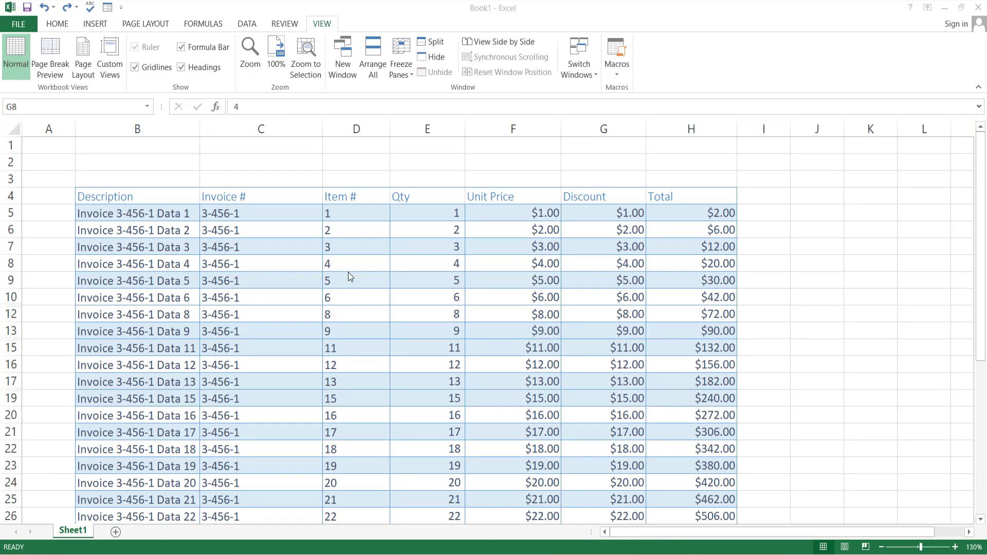
{"action": "left_click", "coordinate": [215, 106]}
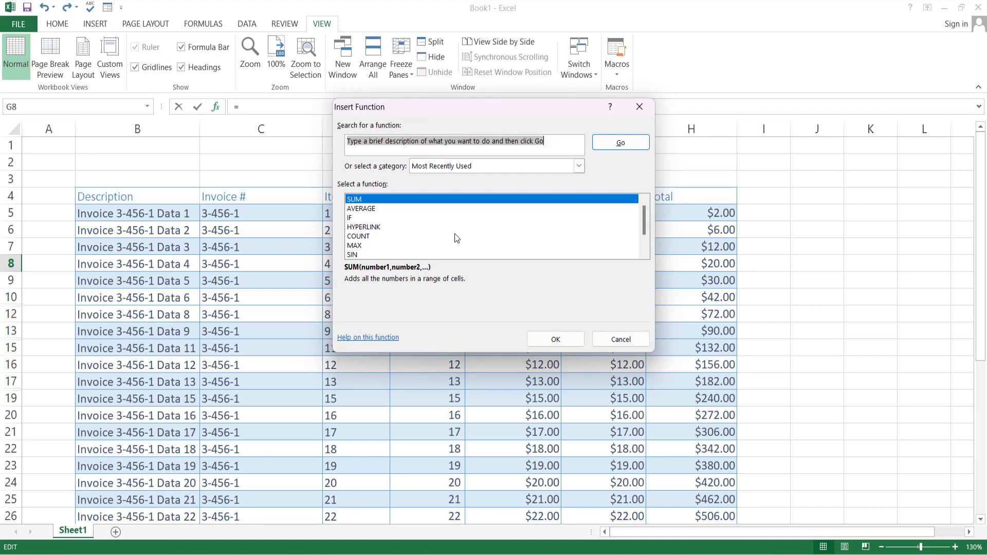
{"action": "left_click", "coordinate": [604, 340]}
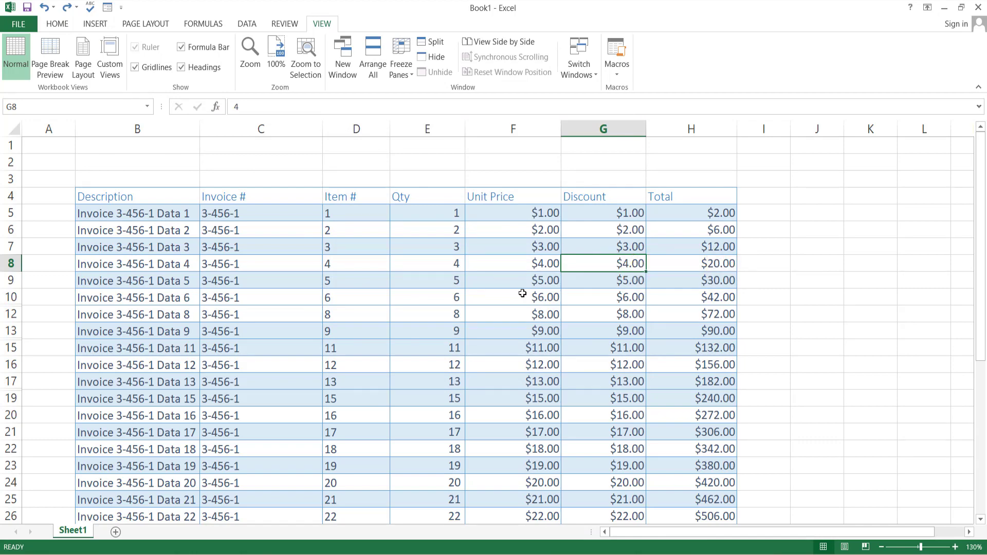
{"action": "key", "text": "shift+F3"}
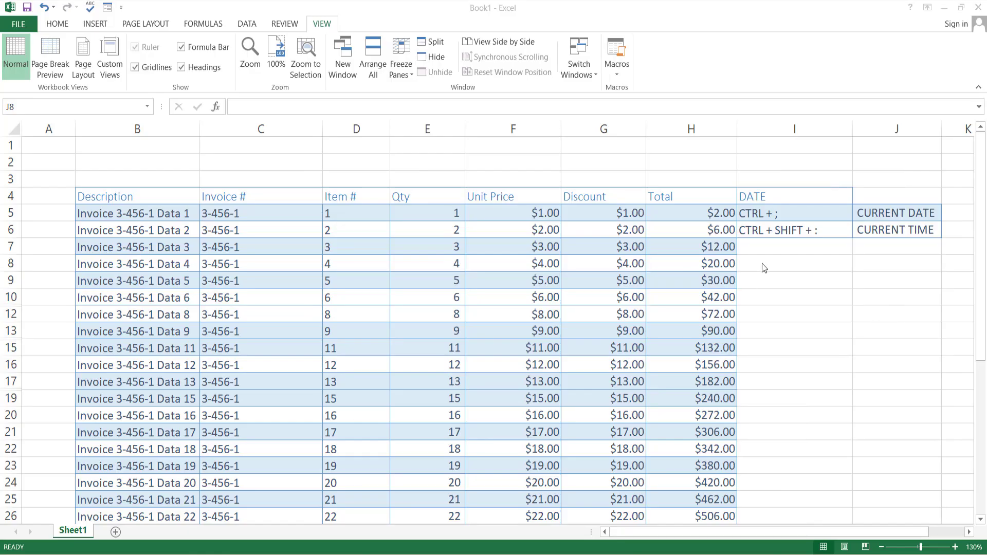
{"action": "left_click", "coordinate": [901, 210]}
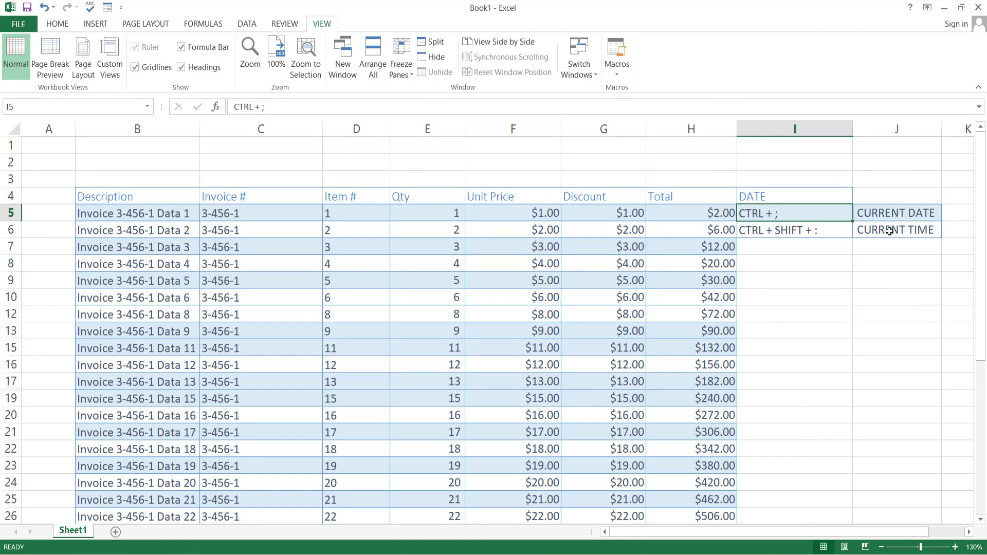
{"action": "left_click", "coordinate": [889, 231]}
{"action": "key", "text": "Left"}
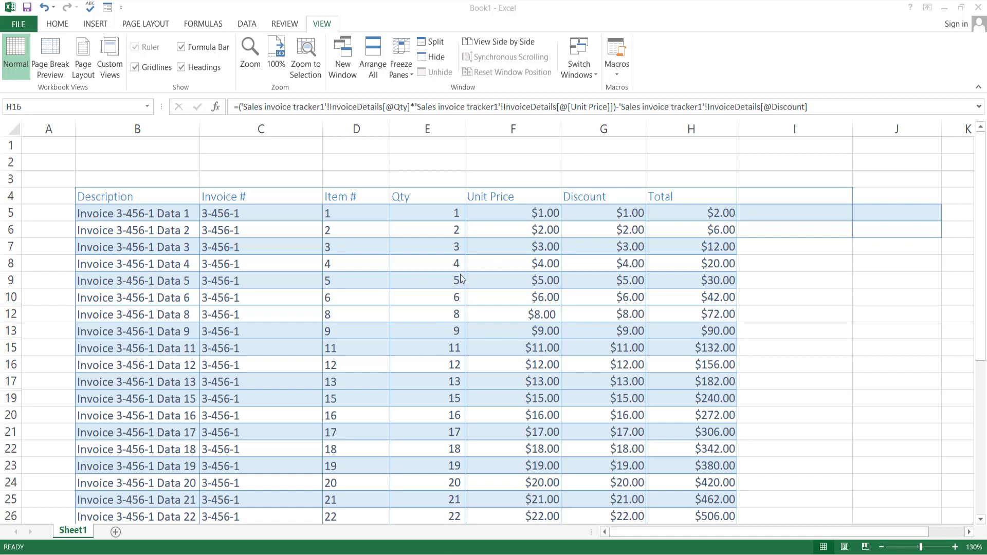
Apply currency format to the Qty values E5:E26, then undo it
{"action": "left_click_drag", "start_coordinate": [523, 215], "coordinate": [531, 510]}
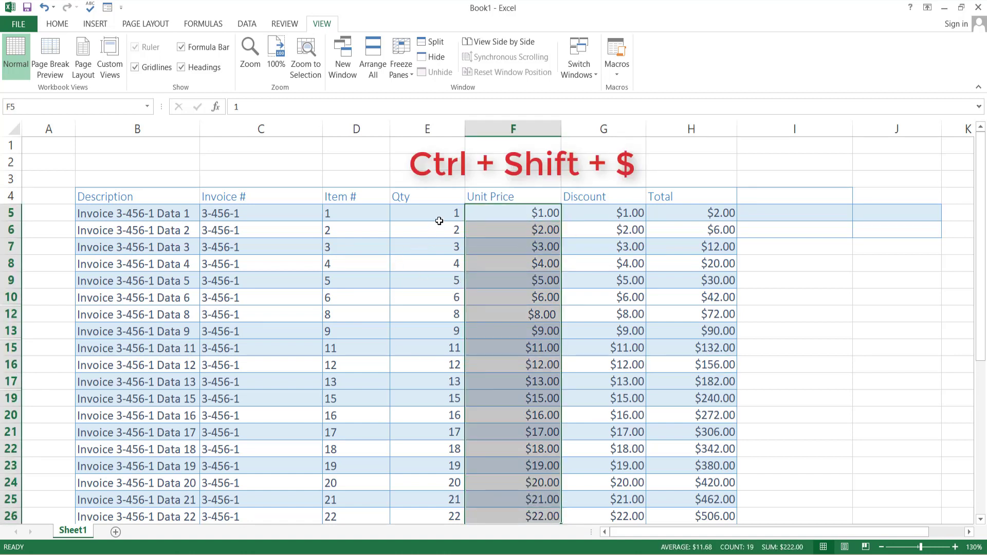
{"action": "left_click_drag", "start_coordinate": [439, 220], "coordinate": [440, 517]}
{"action": "key", "text": "ctrl+shift+4"}
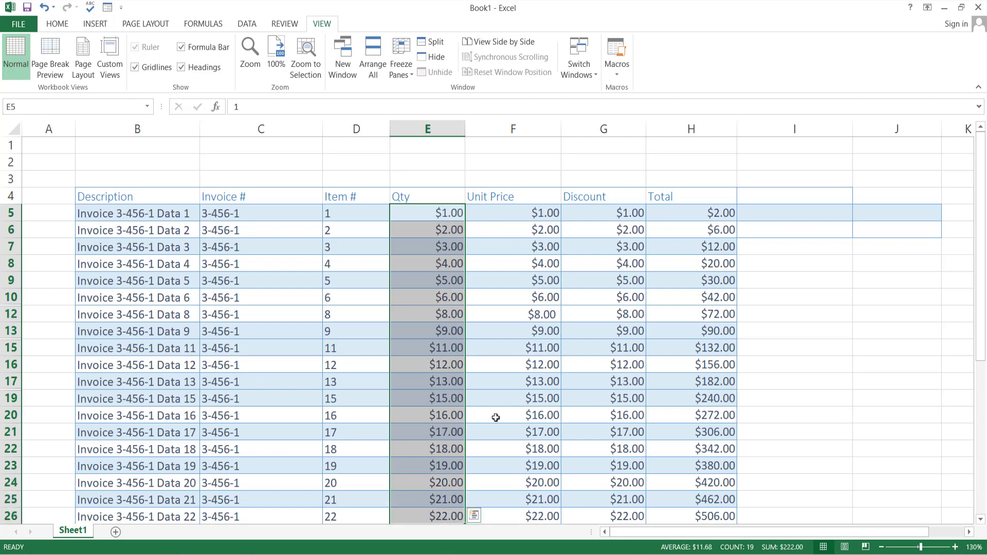
{"action": "key", "text": "ctrl+z"}
Add filter dropdowns to every invoice table header with Ctrl+Shift+L
{"action": "left_click", "coordinate": [322, 379]}
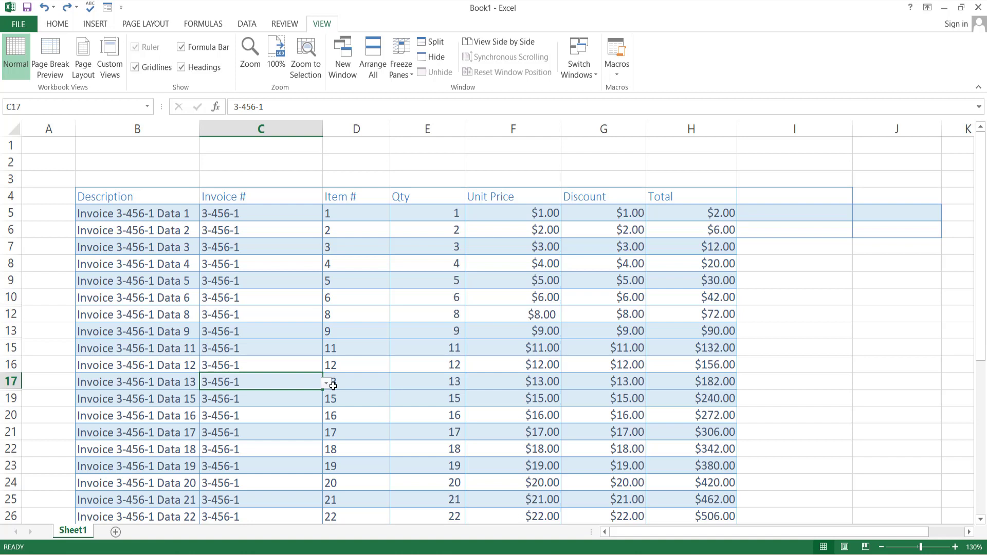
{"action": "key", "text": "ctrl+shift+l"}
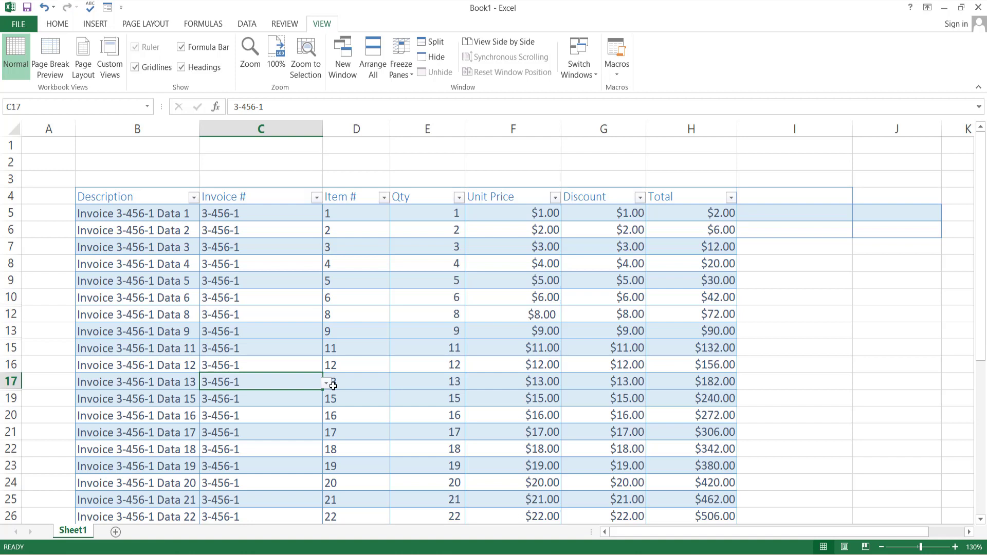
{"action": "left_click", "coordinate": [357, 381]}
{"action": "left_click", "coordinate": [269, 351]}
{"action": "left_click", "coordinate": [285, 375]}
{"action": "left_click", "coordinate": [165, 299]}
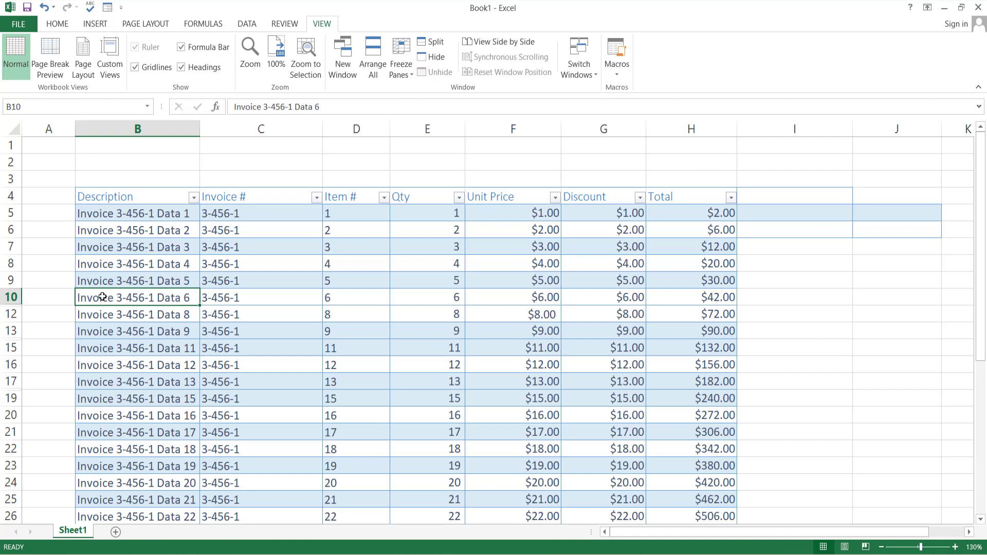
{"action": "key", "text": "ctrl+shift+plus"}
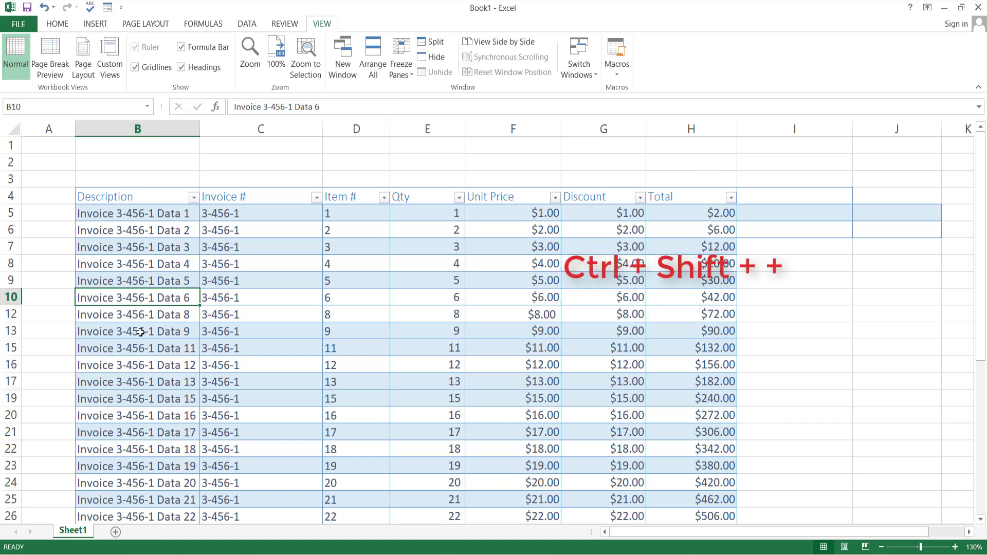
{"action": "key", "text": "ctrl+shift+plus"}
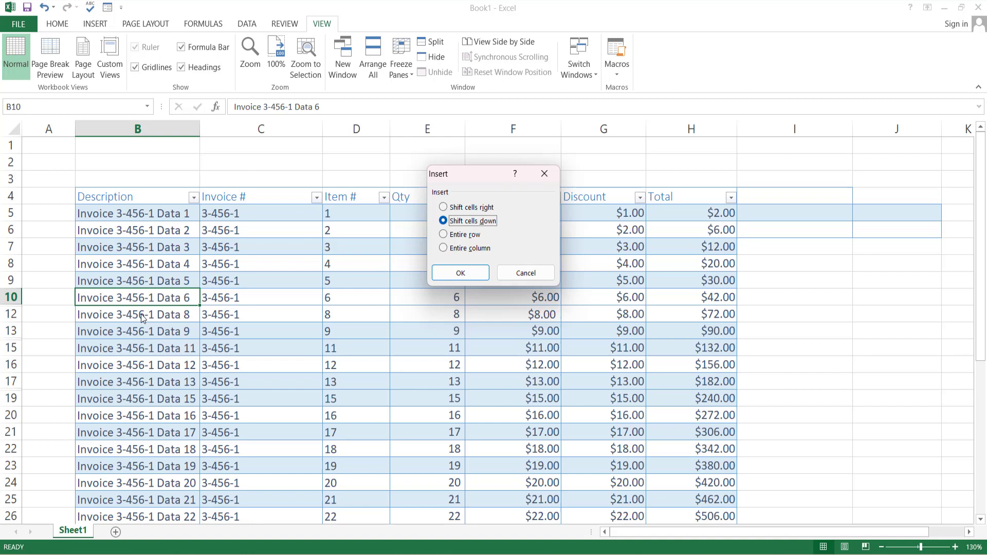
{"action": "key", "text": "Return"}
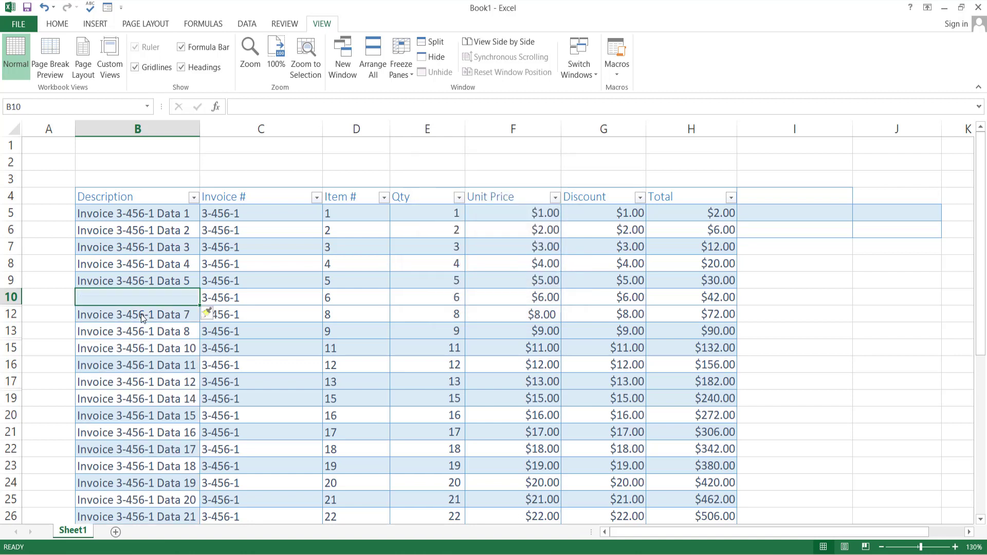
{"action": "left_click", "coordinate": [11, 264]}
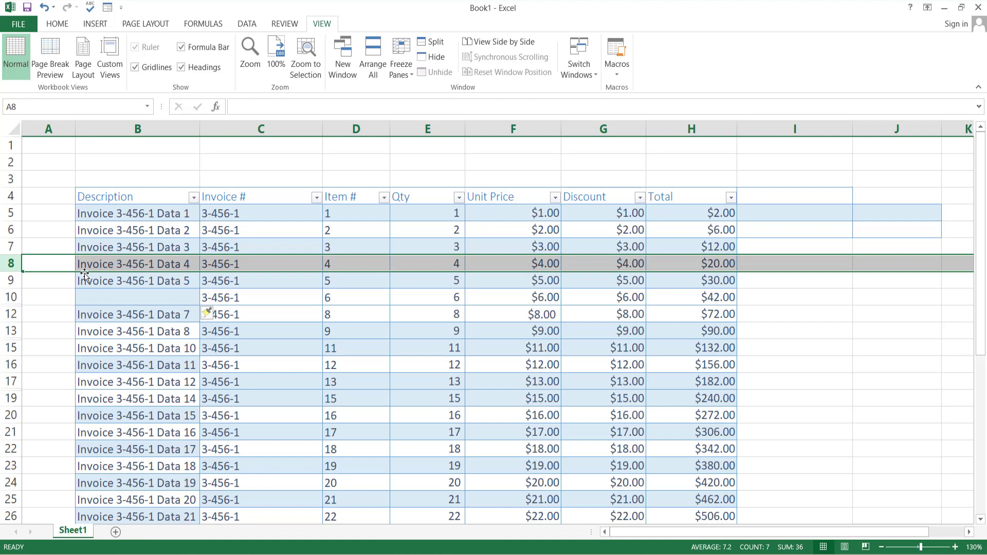
{"action": "key", "text": "ctrl+shift+plus"}
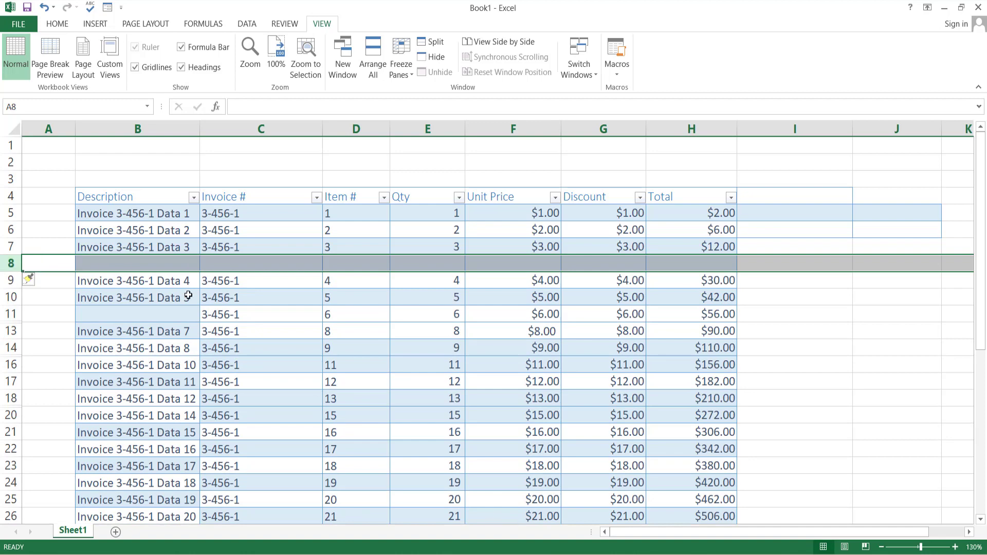
{"action": "key", "text": "ctrl+minus"}
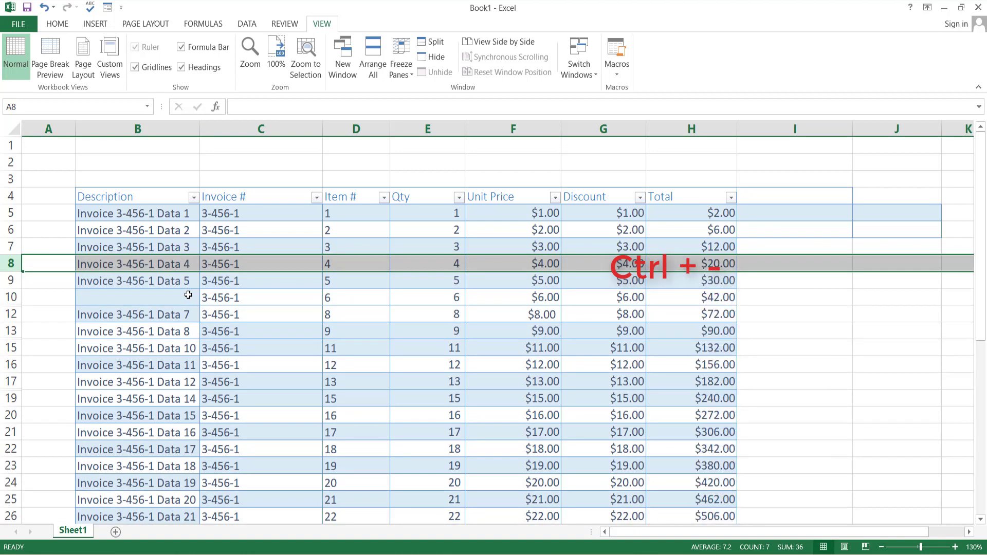
{"action": "left_click", "coordinate": [127, 298]}
{"action": "key", "text": "ctrl+minus"}
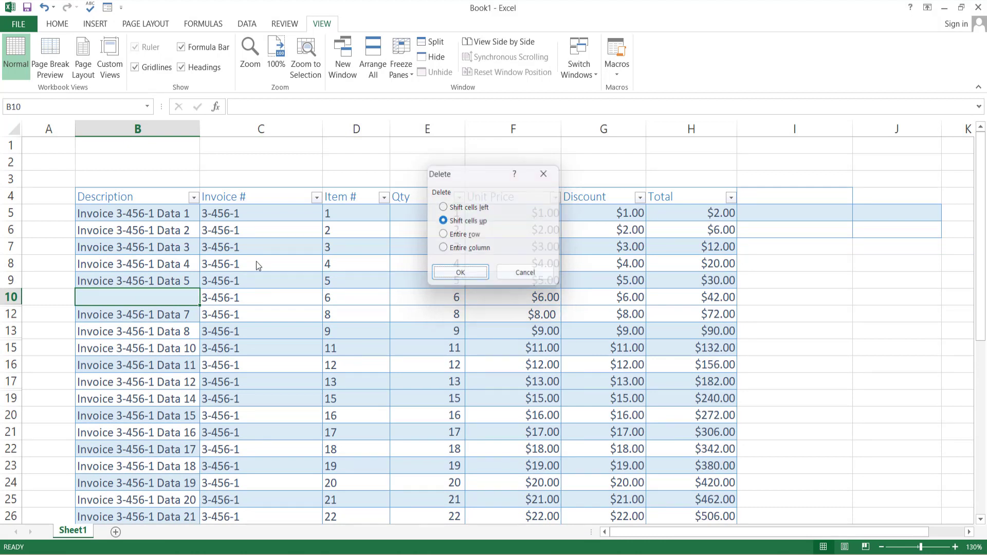
{"action": "key", "text": "Return"}
{"action": "left_click", "coordinate": [356, 129]}
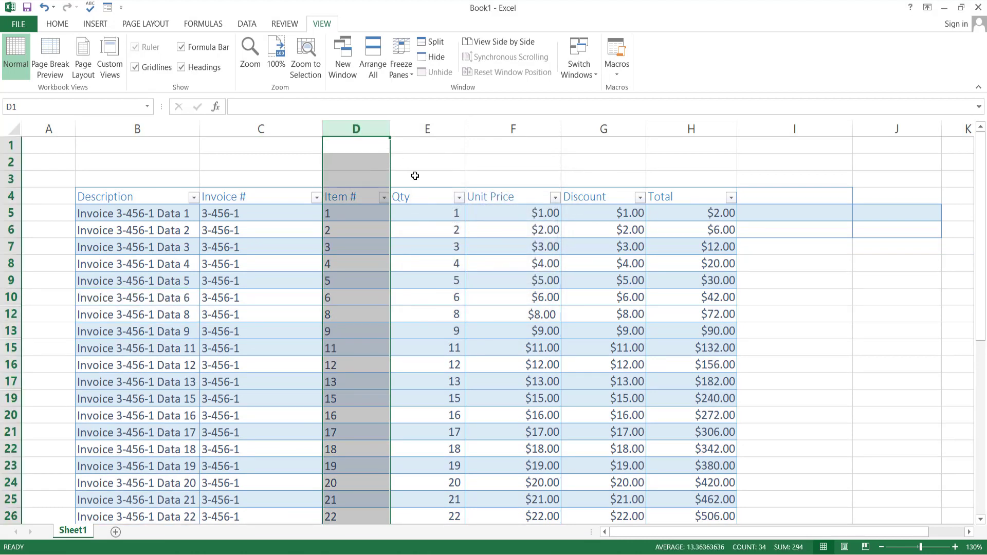
{"action": "key", "text": "ctrl+plus"}
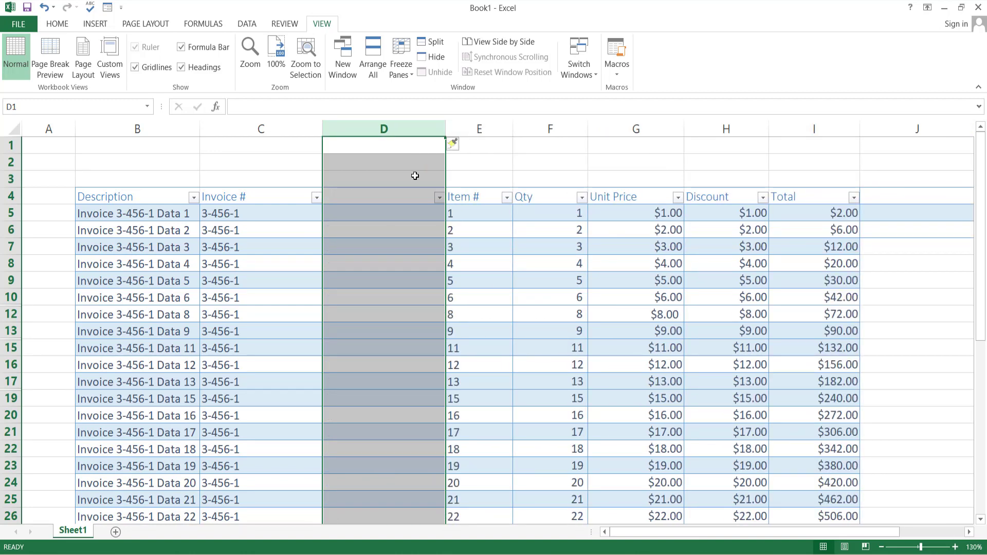
{"action": "key", "text": "ctrl+minus"}
{"action": "left_click", "coordinate": [447, 248]}
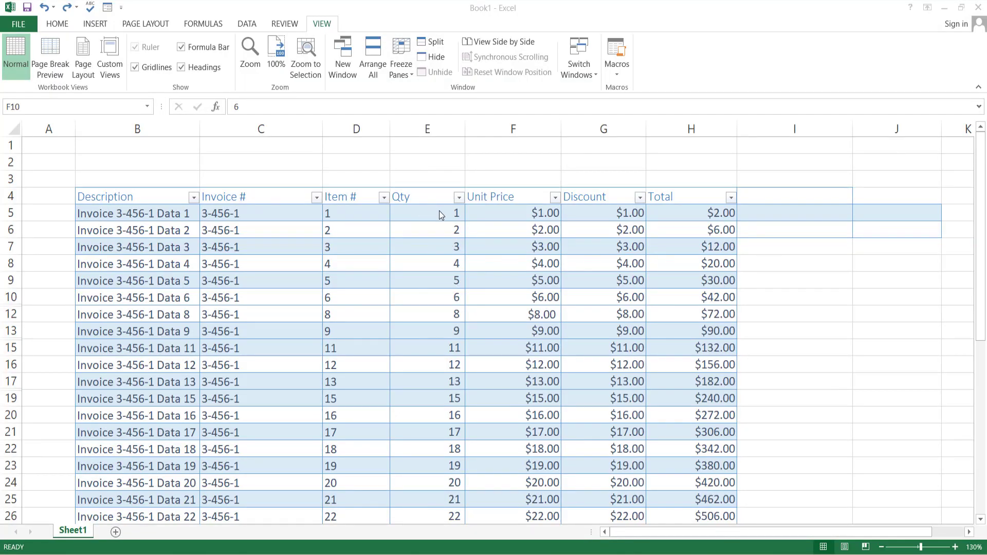
{"action": "left_click", "coordinate": [445, 216]}
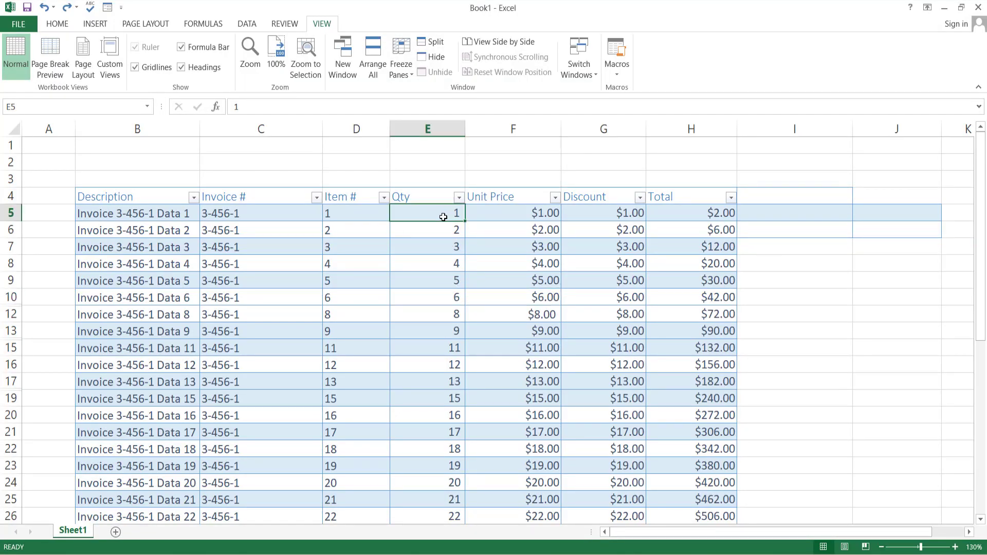
{"action": "left_click_drag", "start_coordinate": [443, 216], "coordinate": [431, 336]}
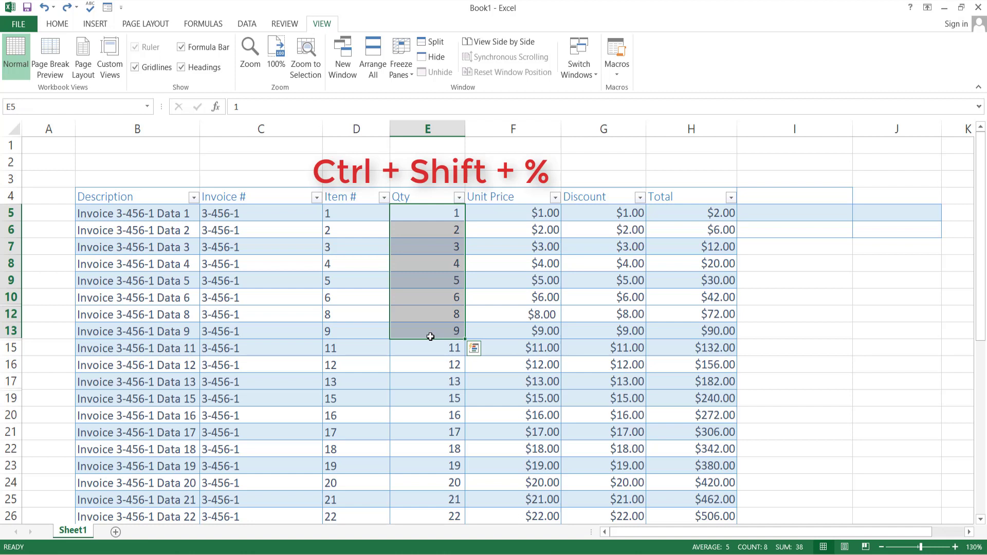
{"action": "key", "text": "ctrl+shift+percent"}
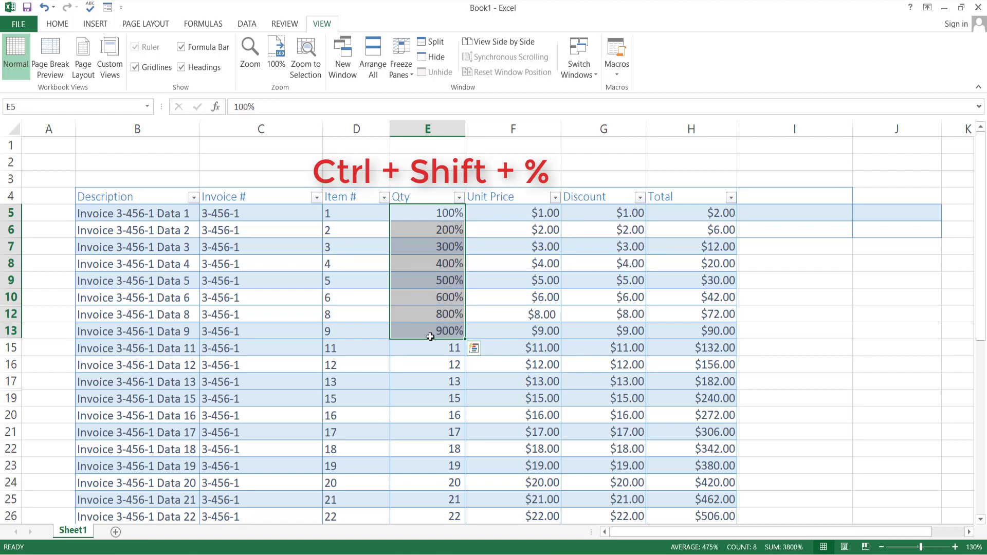
{"action": "left_click", "coordinate": [476, 299]}
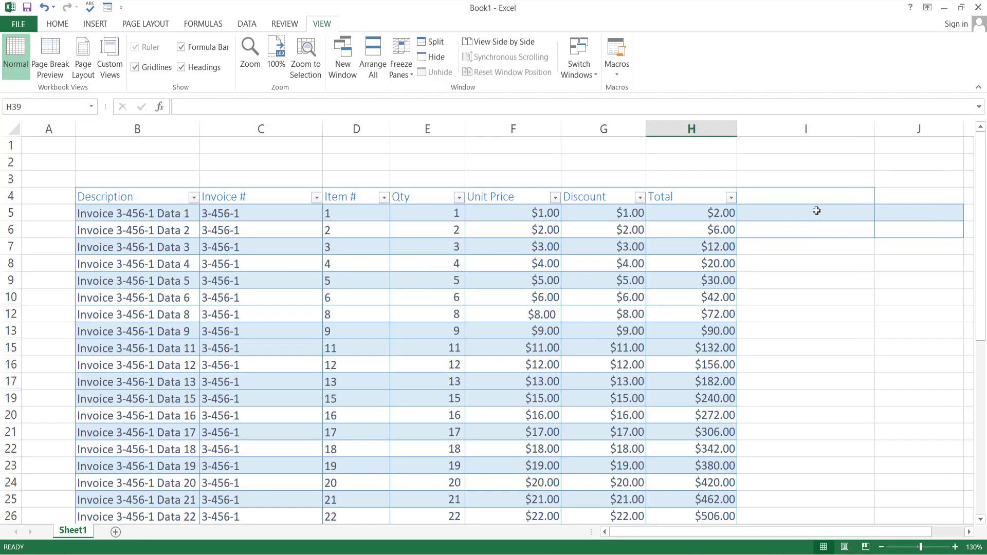
Enter =CONCATENATE("=",E5) in I5 so it displays =1
{"action": "left_click", "coordinate": [817, 211]}
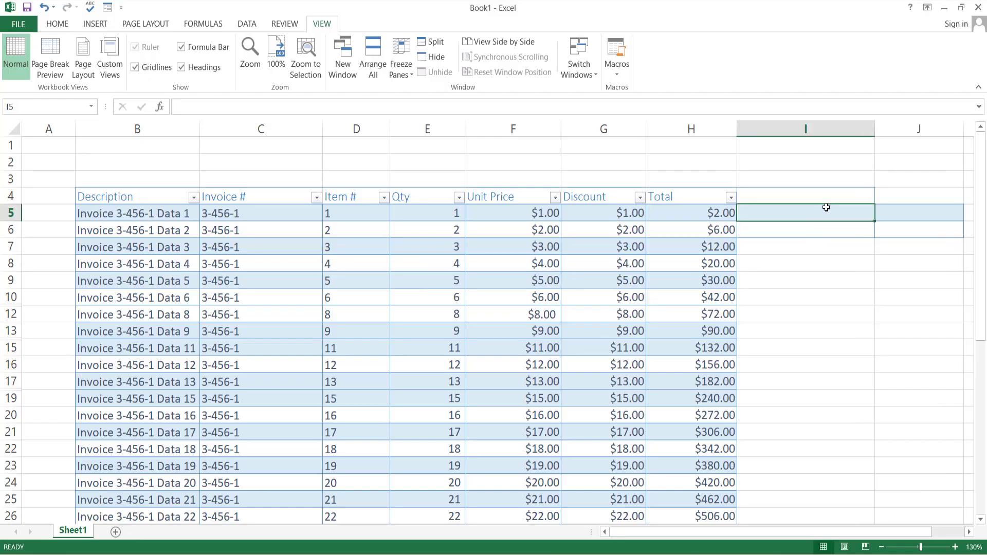
{"action": "type", "text": "="}
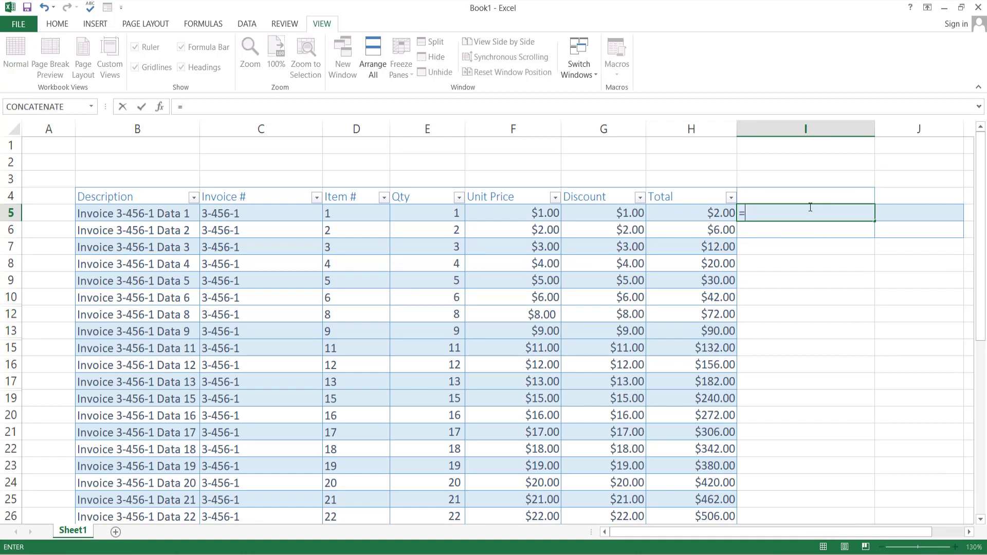
{"action": "left_click", "coordinate": [67, 101]}
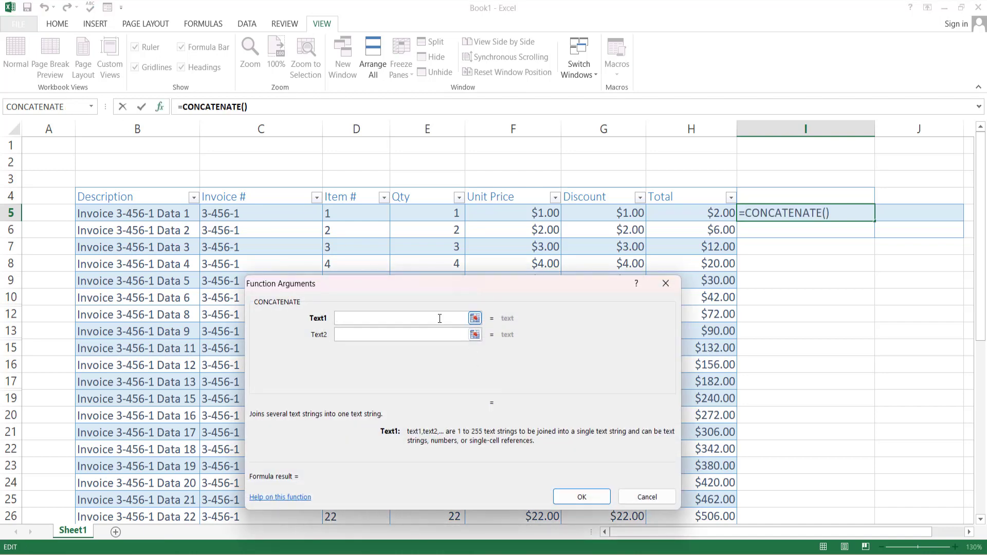
{"action": "type", "text": "="}
{"action": "key", "text": "Tab"}
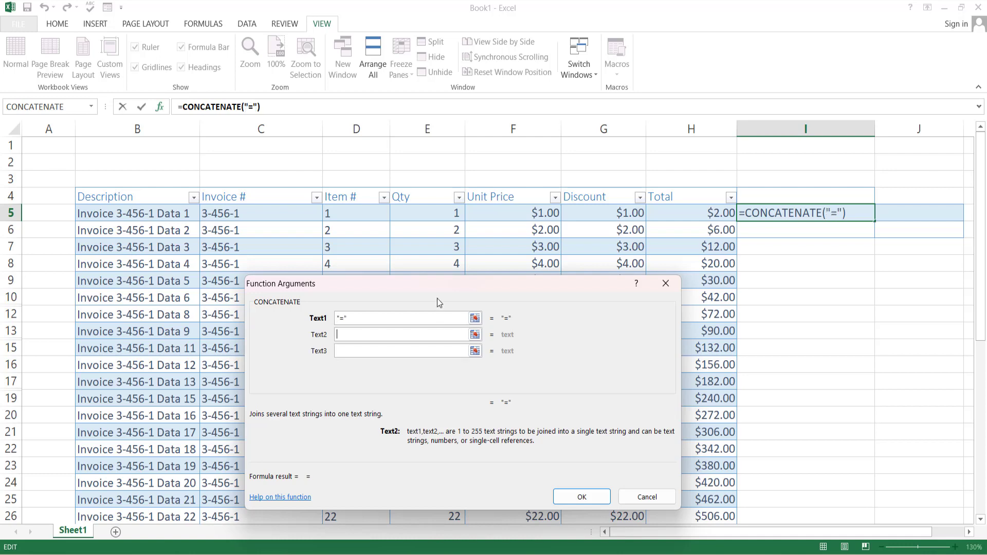
{"action": "left_click", "coordinate": [429, 213]}
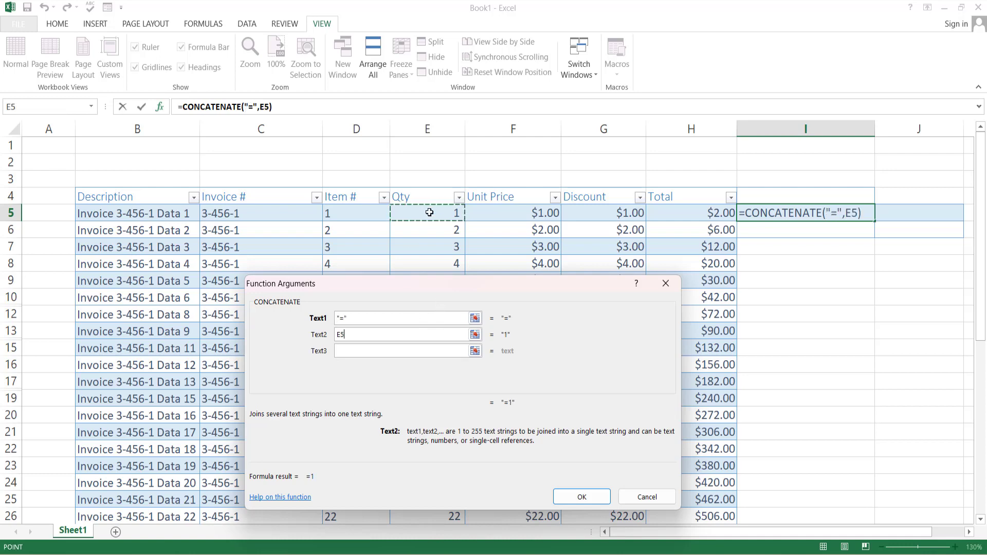
{"action": "left_click", "coordinate": [581, 496]}
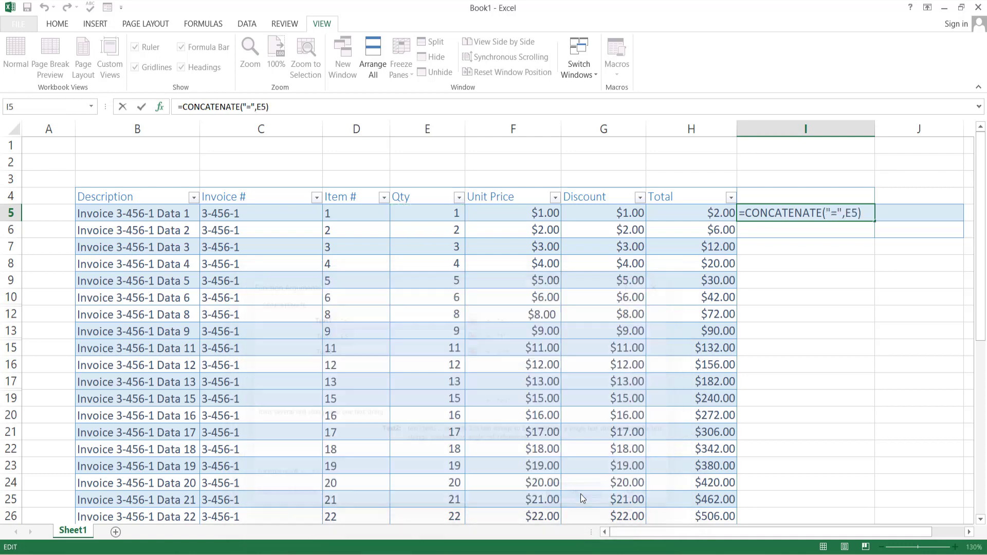
Fill the I5 formula down column I, review it, then undo the fill
{"action": "double_click", "coordinate": [874, 220]}
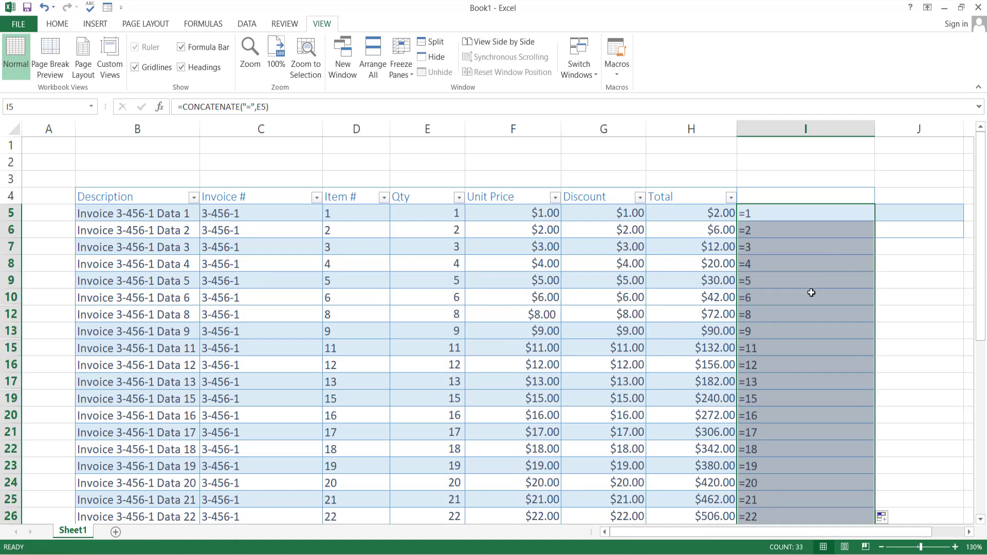
{"action": "scroll", "coordinate": [811, 308], "scroll_direction": "down", "scroll_amount": 4}
{"action": "scroll", "coordinate": [807, 391], "scroll_direction": "down", "scroll_amount": 2}
{"action": "scroll", "coordinate": [803, 434], "scroll_direction": "up", "scroll_amount": 4}
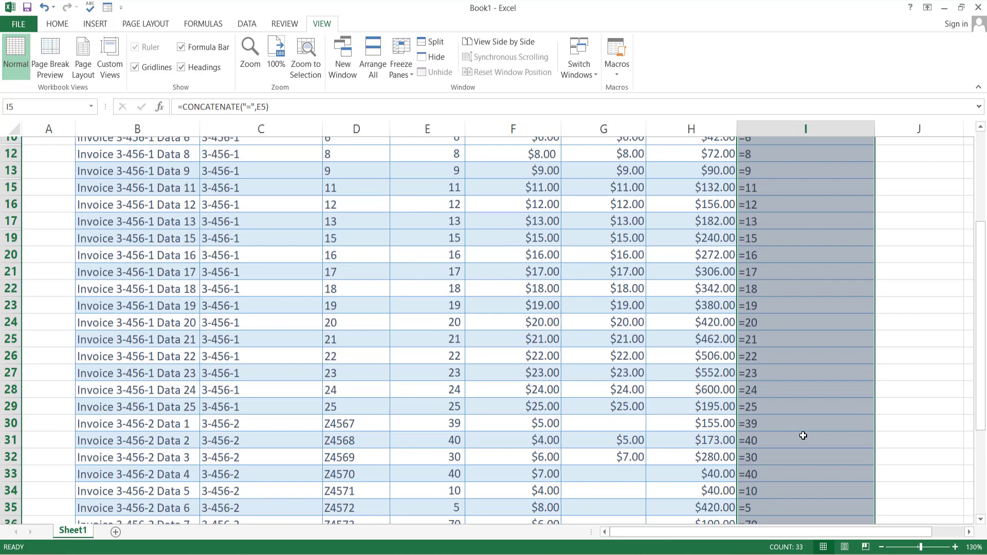
{"action": "scroll", "coordinate": [804, 435], "scroll_direction": "up", "scroll_amount": 2}
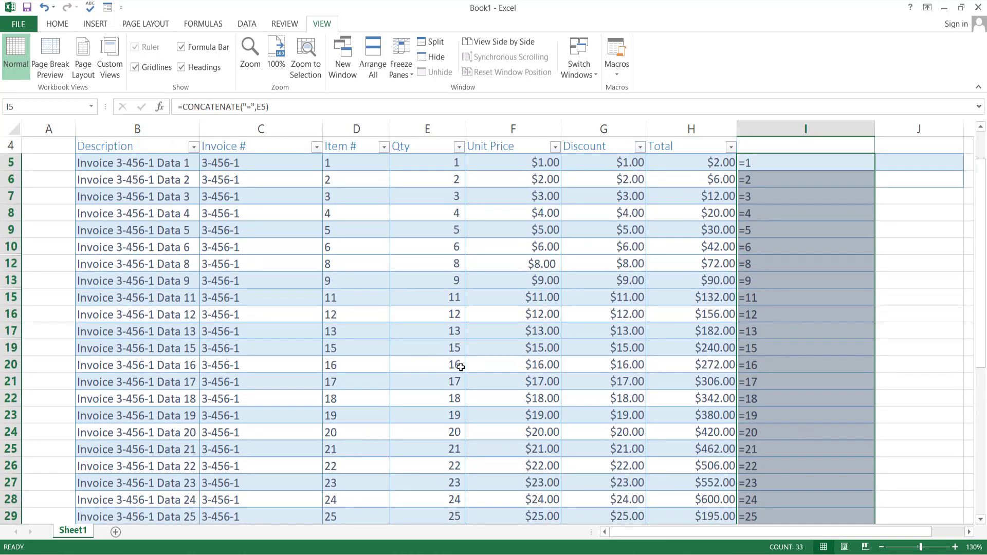
{"action": "scroll", "coordinate": [460, 367], "scroll_direction": "down", "scroll_amount": 2}
{"action": "key", "text": "ctrl+z"}
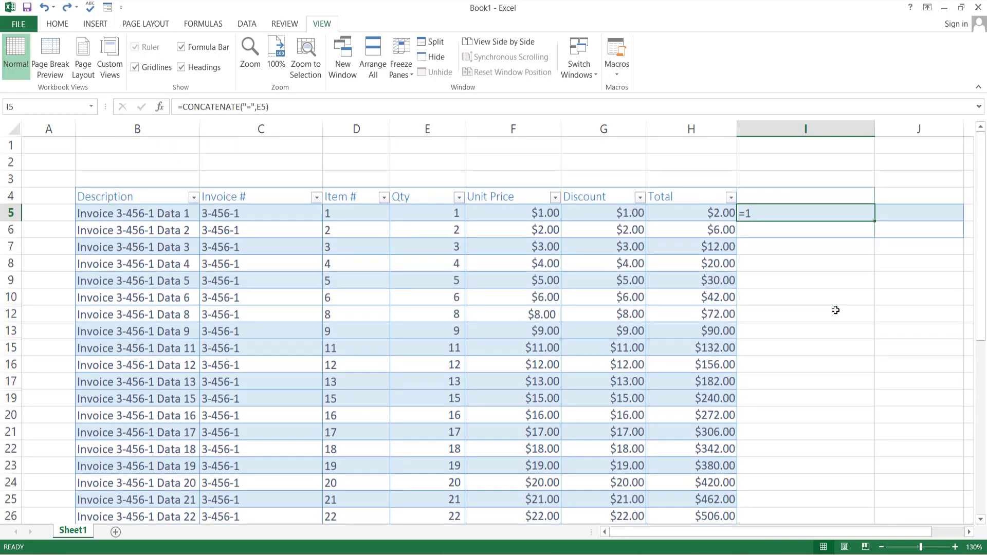
Undo the I5 formula and scroll down to row 39
{"action": "scroll", "coordinate": [836, 310], "scroll_direction": "down", "scroll_amount": 1}
{"action": "key", "text": "ctrl+z"}
{"action": "scroll", "coordinate": [836, 310], "scroll_direction": "down", "scroll_amount": 3}
{"action": "scroll", "coordinate": [836, 310], "scroll_direction": "down", "scroll_amount": 3}
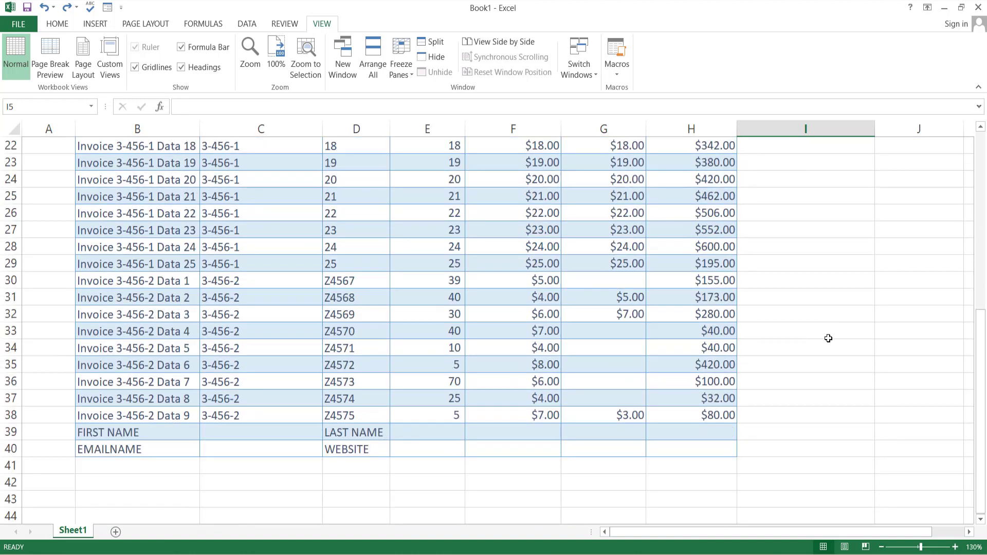
Enter =CONCATENATE(B39," ",D39) in G39 and AutoFit column G to the full name
{"action": "left_click", "coordinate": [624, 433]}
{"action": "type", "text": "="}
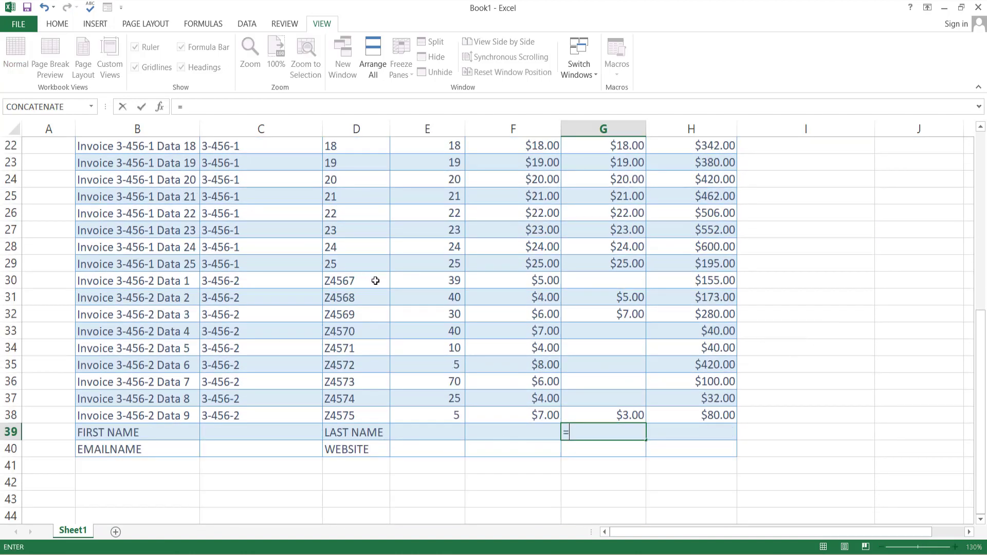
{"action": "left_click", "coordinate": [48, 107]}
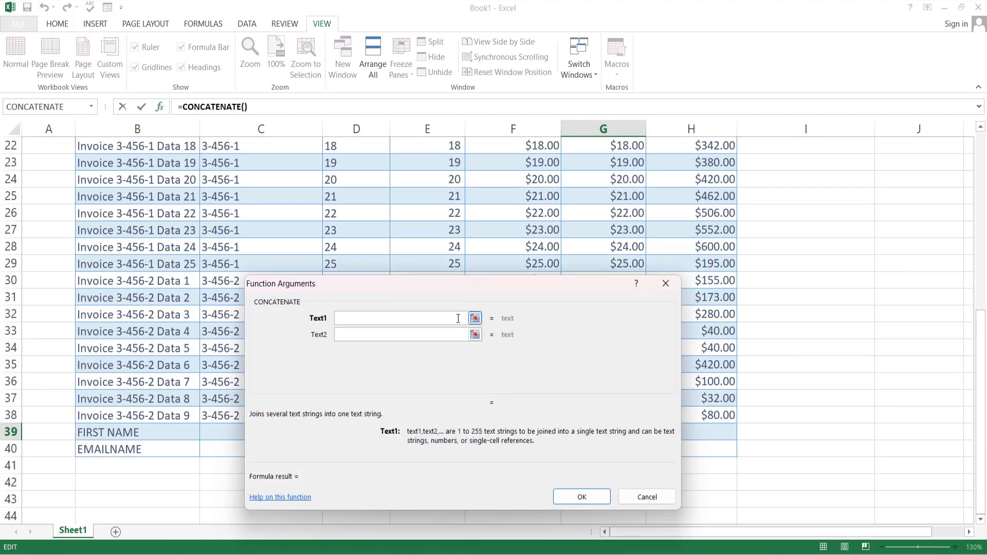
{"action": "left_click_drag", "start_coordinate": [456, 289], "coordinate": [642, 166]}
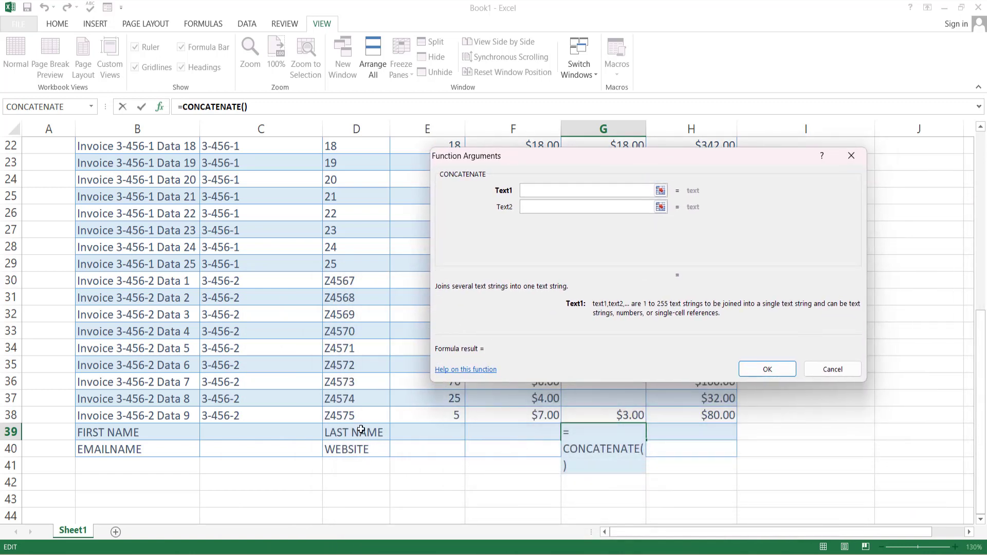
{"action": "left_click", "coordinate": [161, 434]}
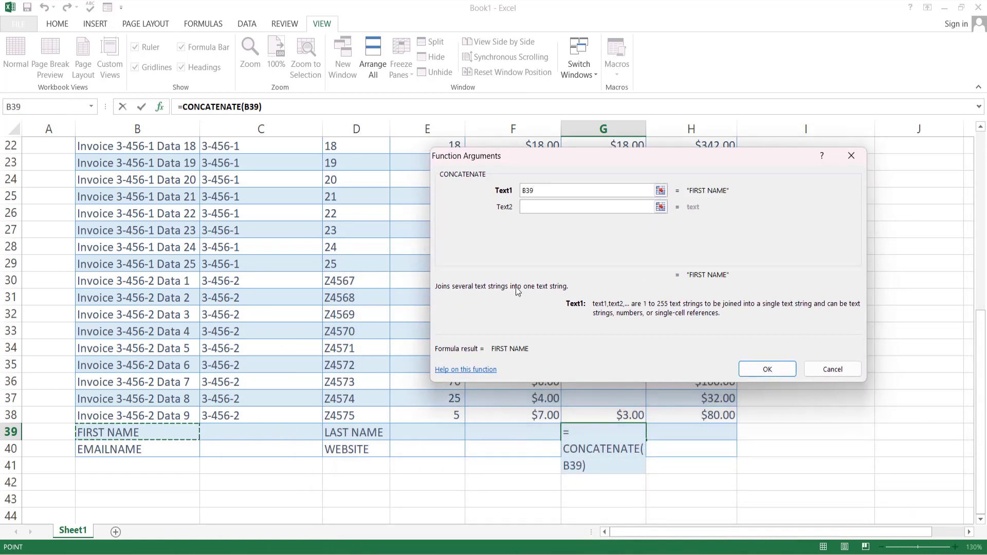
{"action": "left_click", "coordinate": [548, 207]}
{"action": "type", "text": "\" "}
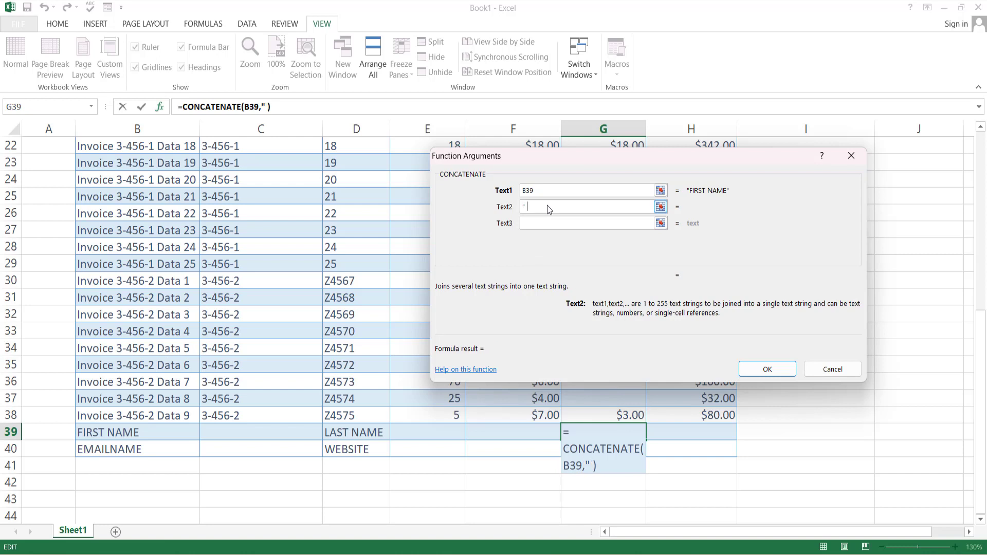
{"action": "type", "text": "\""}
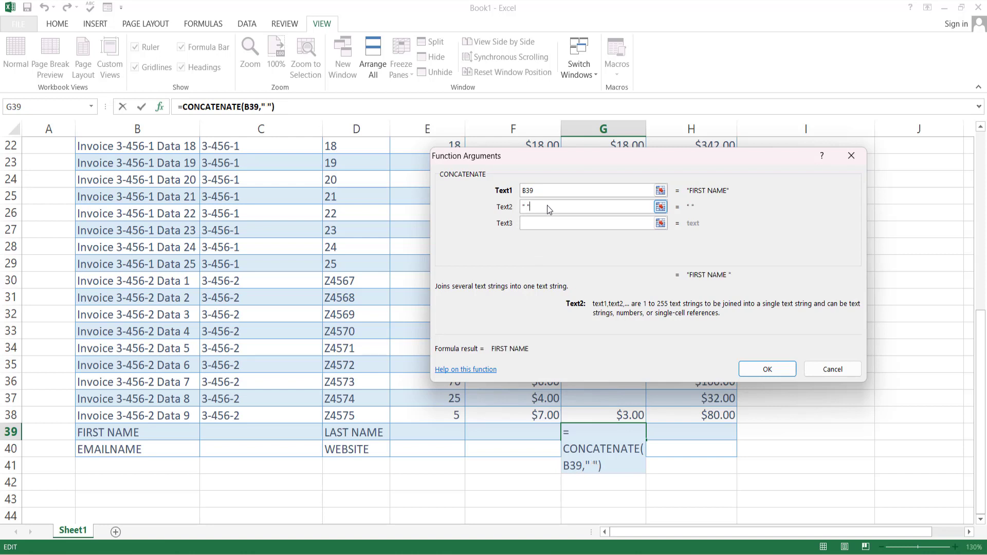
{"action": "key", "text": "Tab"}
{"action": "left_click", "coordinate": [368, 431]}
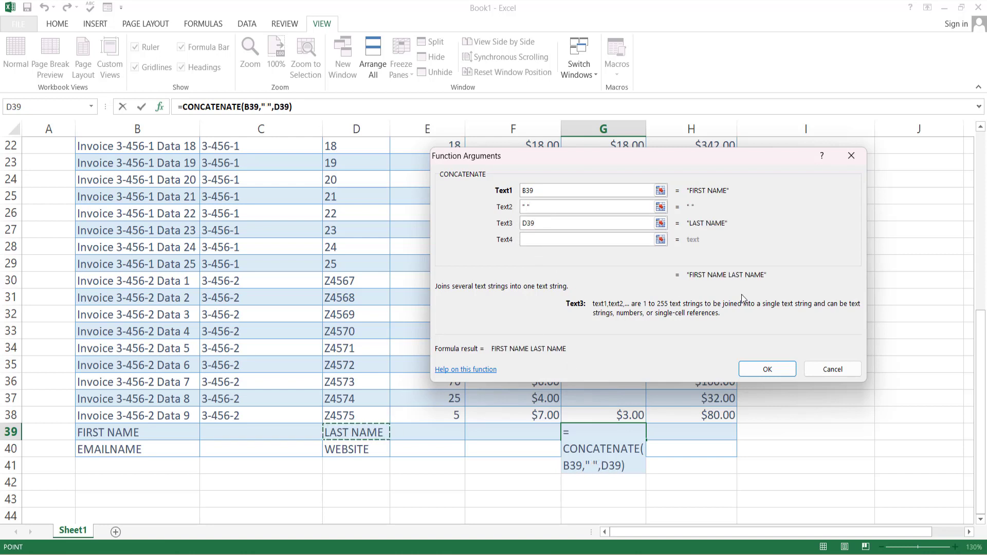
{"action": "left_click", "coordinate": [764, 369]}
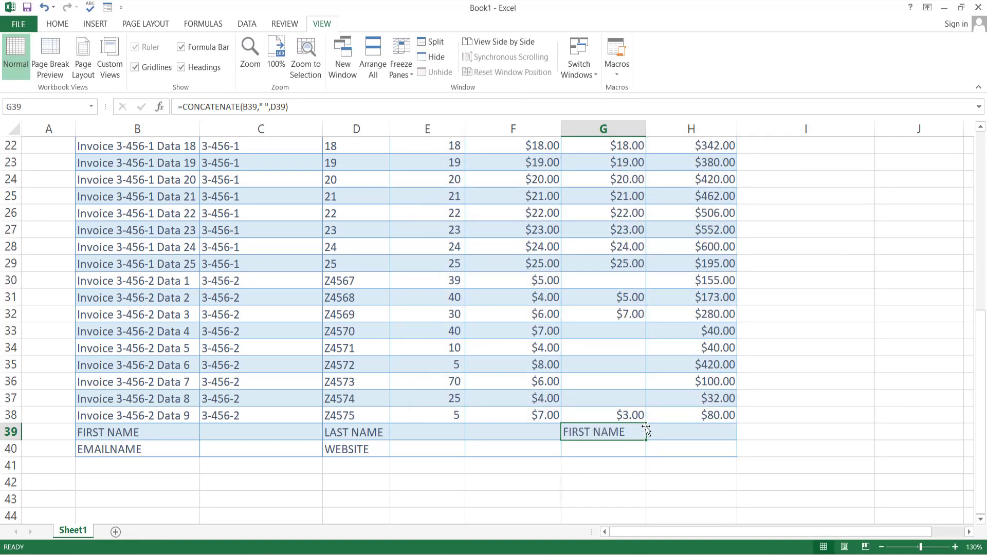
{"action": "double_click", "coordinate": [646, 128]}
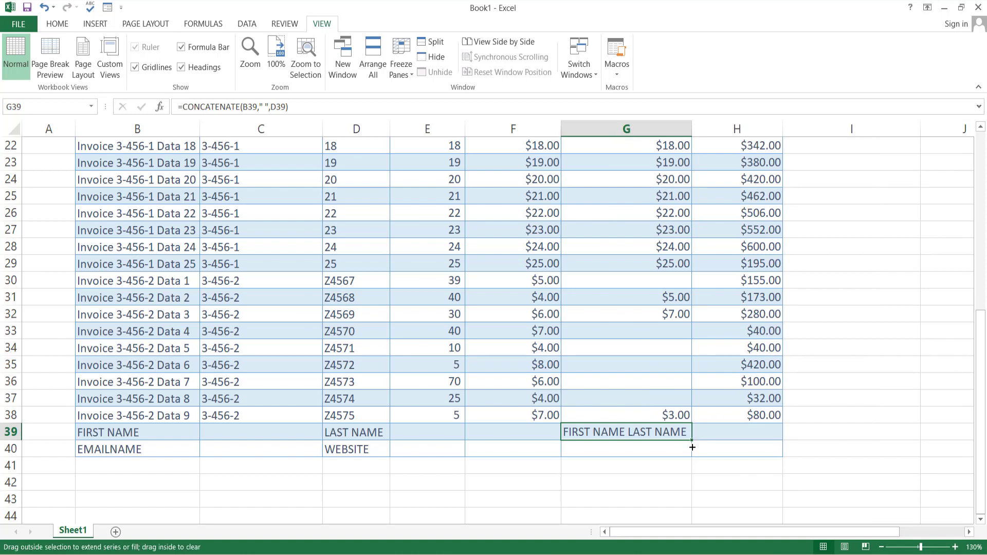
Enter JOHN in B41 and GMAIL.COM in D41, then fill G40's e-mail formula down to G41
{"action": "type", "text": "JOHN"}
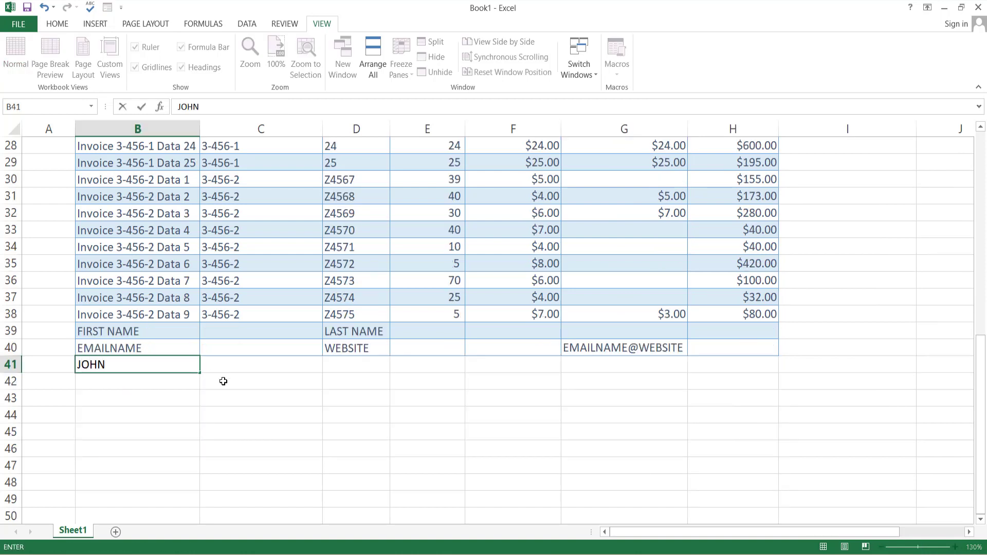
{"action": "left_click", "coordinate": [347, 362]}
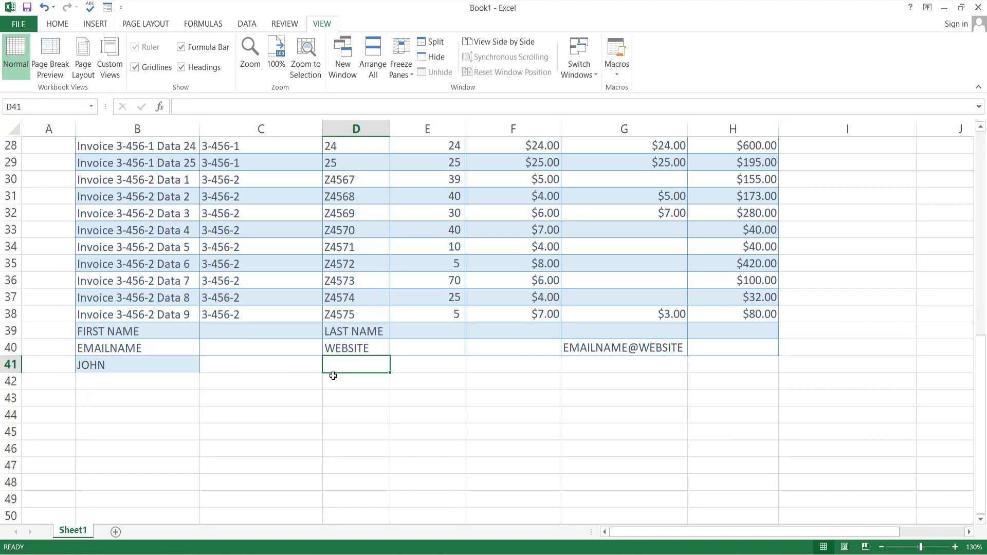
{"action": "type", "text": "GMAIL.COM"}
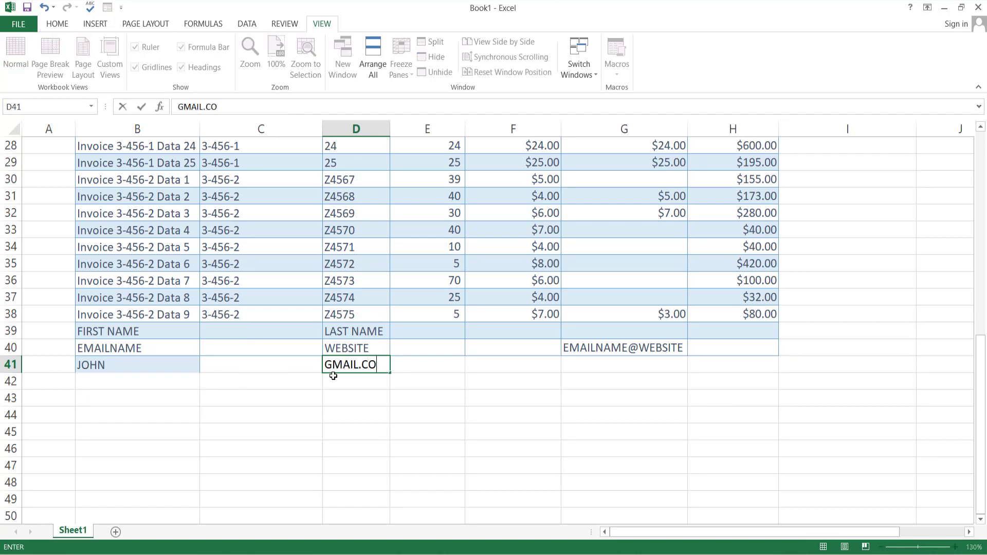
{"action": "left_click", "coordinate": [627, 349]}
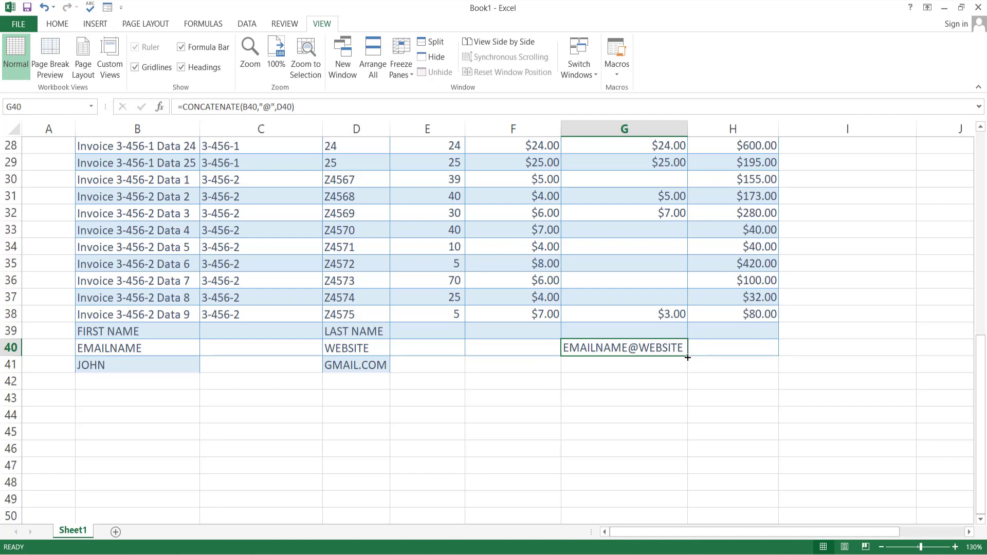
{"action": "left_click_drag", "start_coordinate": [688, 357], "coordinate": [689, 375]}
{"action": "left_click", "coordinate": [718, 368]}
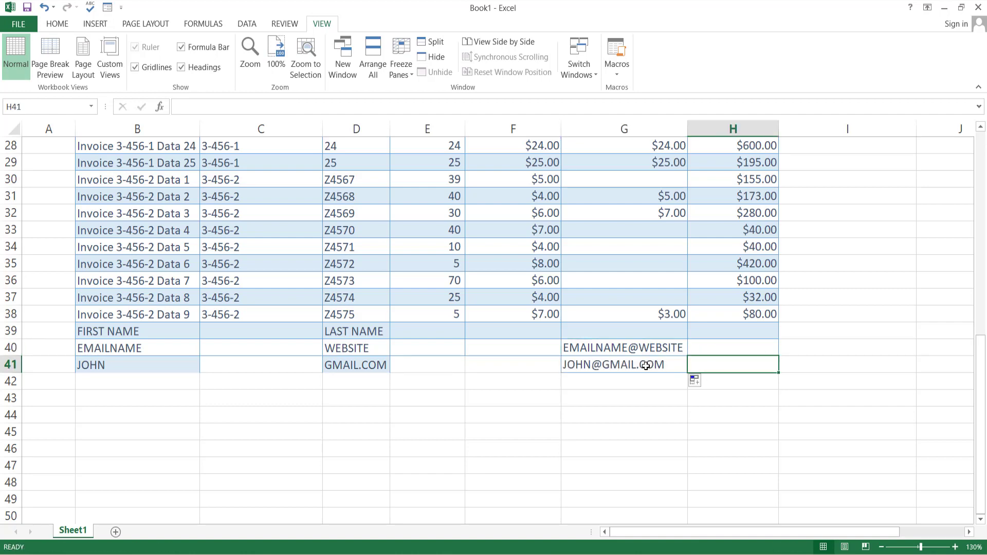
Enter =CONCATENATE("*",E2) in H2 through Function Arguments
{"action": "key", "text": "Left"}
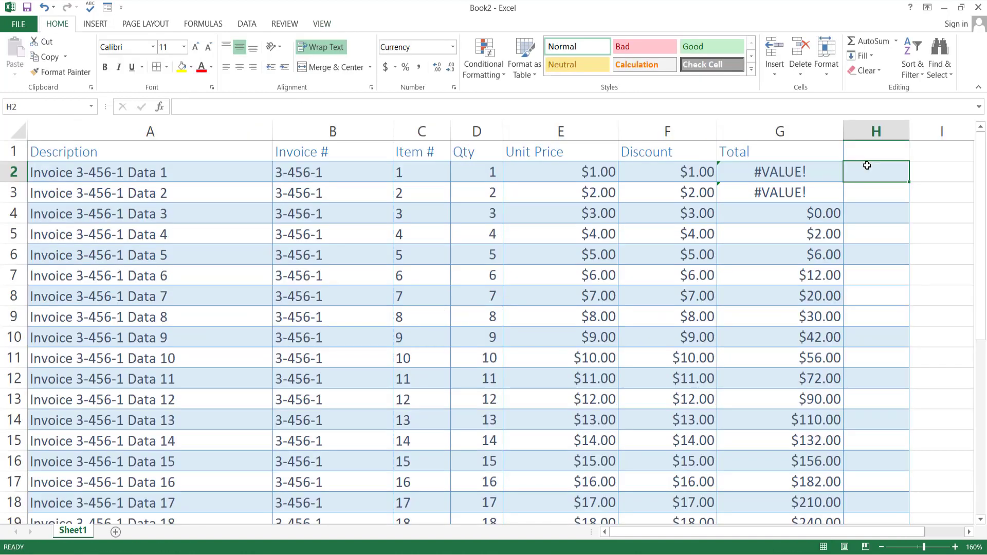
{"action": "type", "text": "="}
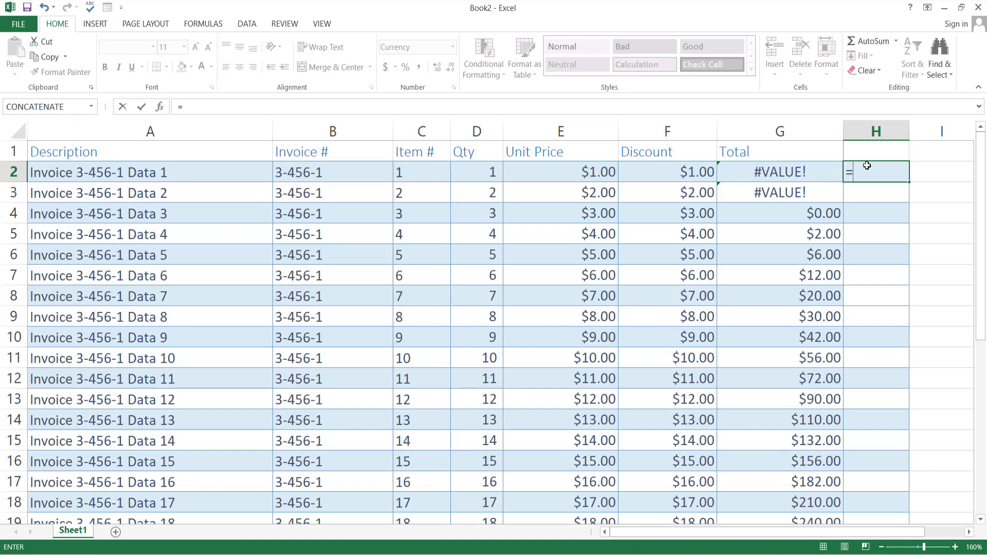
{"action": "left_click", "coordinate": [60, 109]}
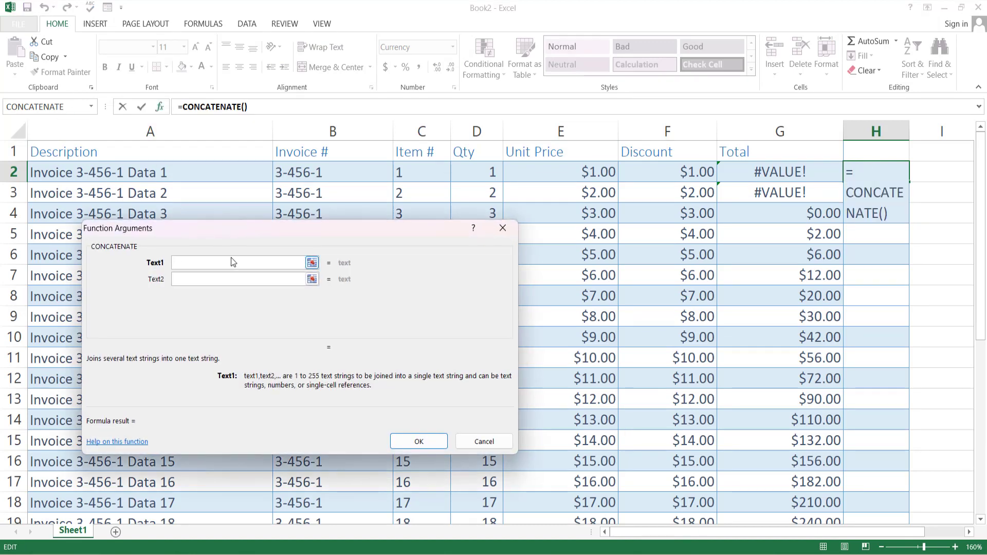
{"action": "type", "text": "*"}
{"action": "key", "text": "Tab"}
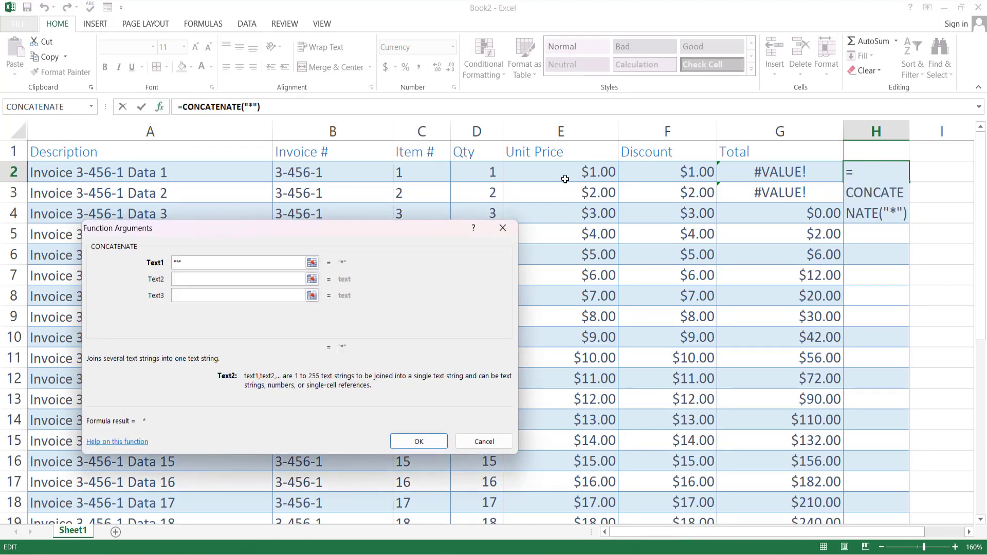
{"action": "left_click", "coordinate": [562, 175]}
{"action": "left_click", "coordinate": [432, 442]}
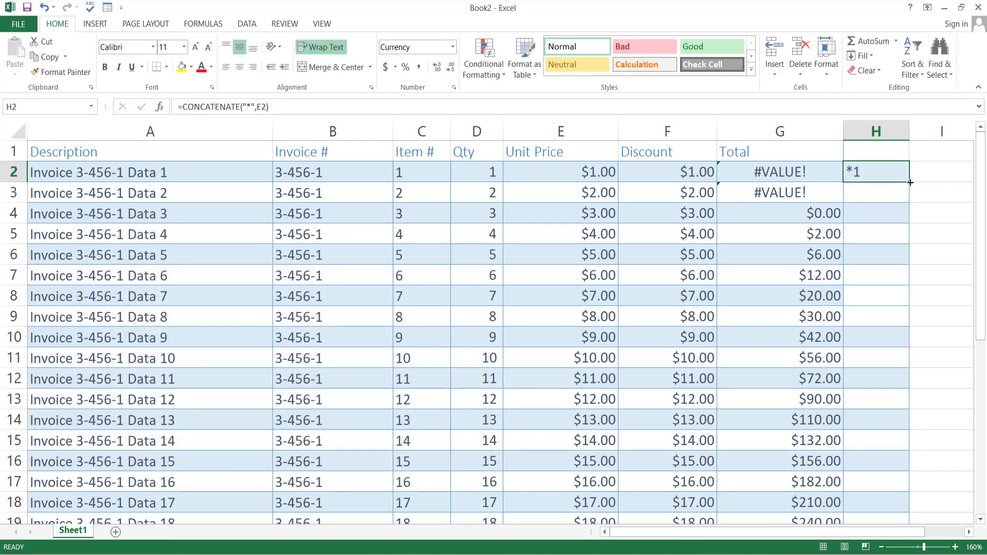
Fill the asterisk formula down to H8, then undo the fill
{"action": "left_click_drag", "start_coordinate": [910, 181], "coordinate": [917, 298]}
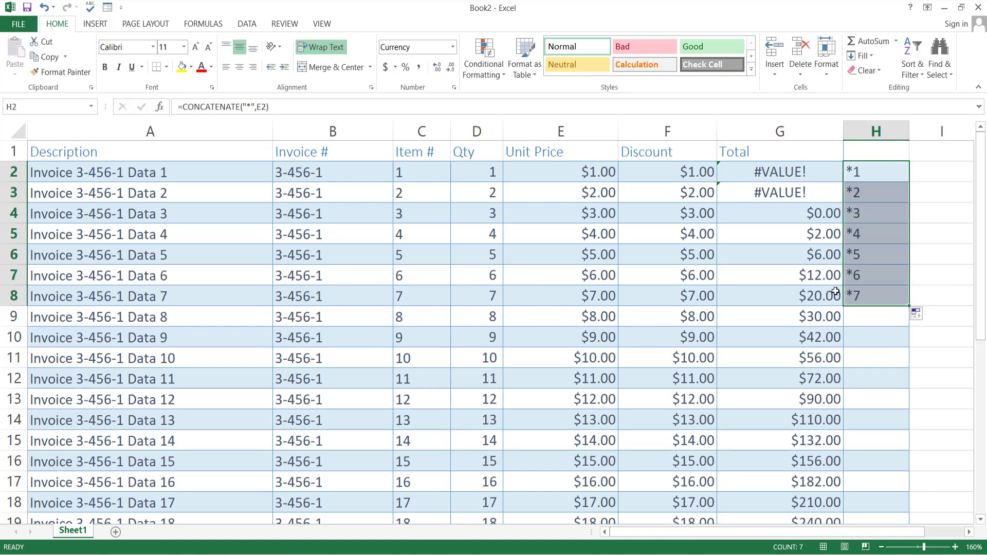
{"action": "left_click", "coordinate": [891, 320]}
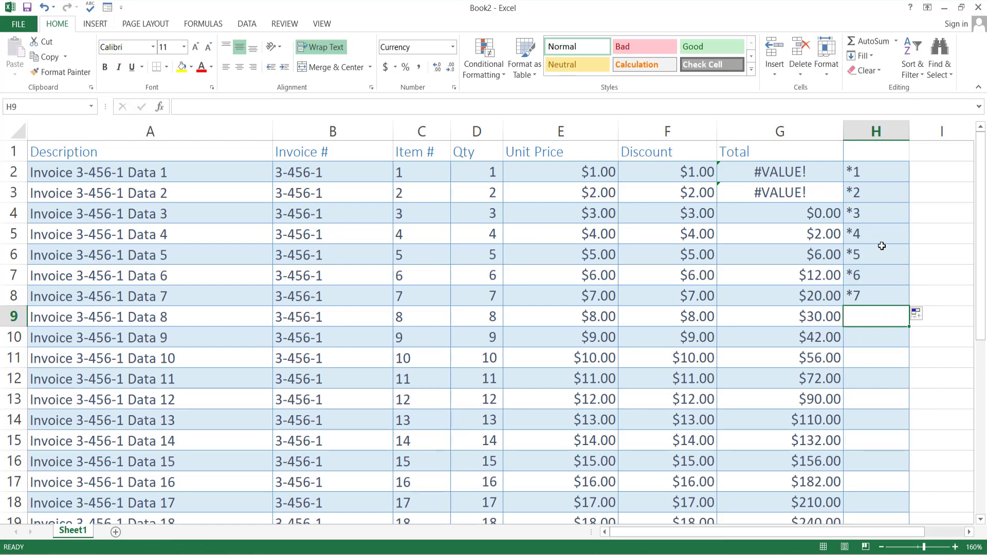
{"action": "key", "text": "ctrl+z"}
Copy the formula from the cell above into H3 and H4 with Ctrl+'
{"action": "left_click", "coordinate": [879, 195]}
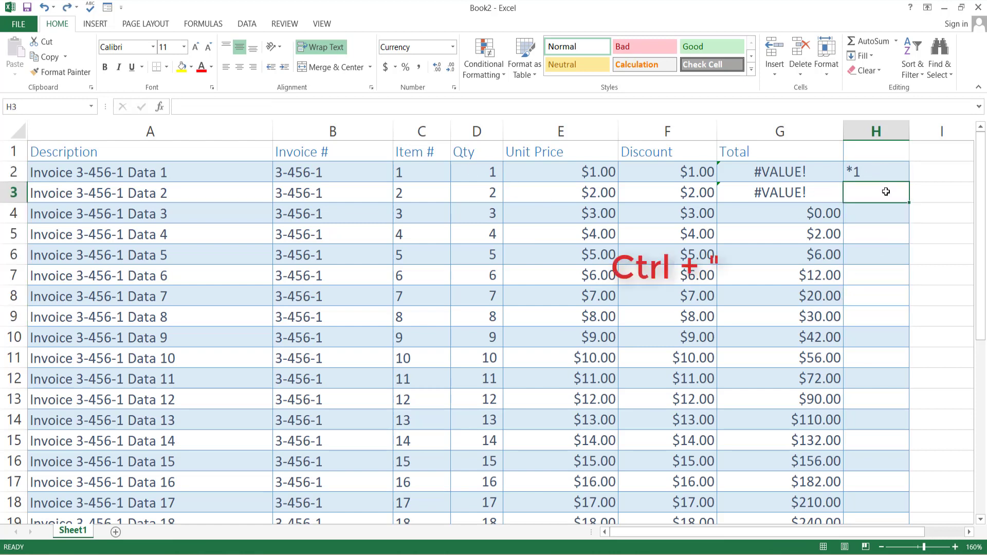
{"action": "key", "text": "ctrl+apostrophe"}
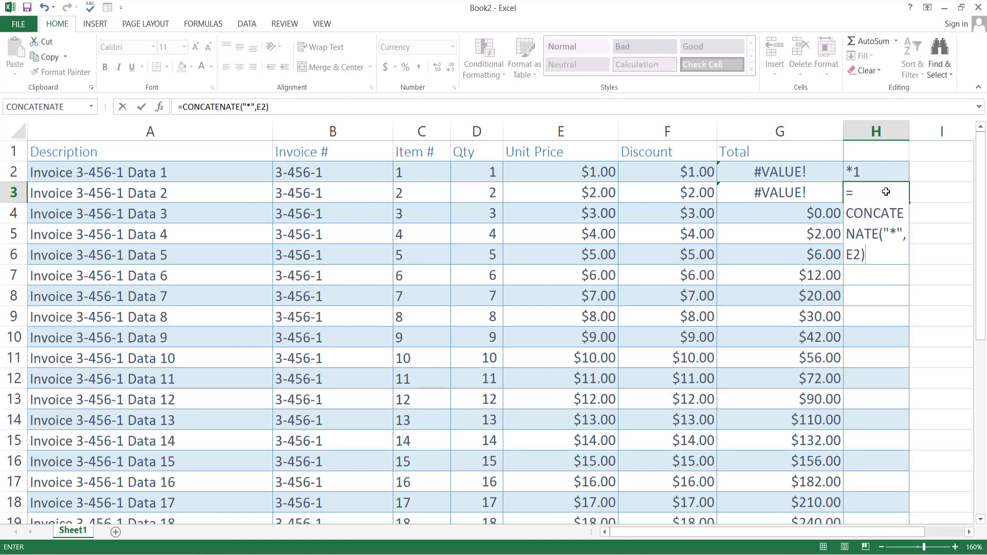
{"action": "key", "text": "Return"}
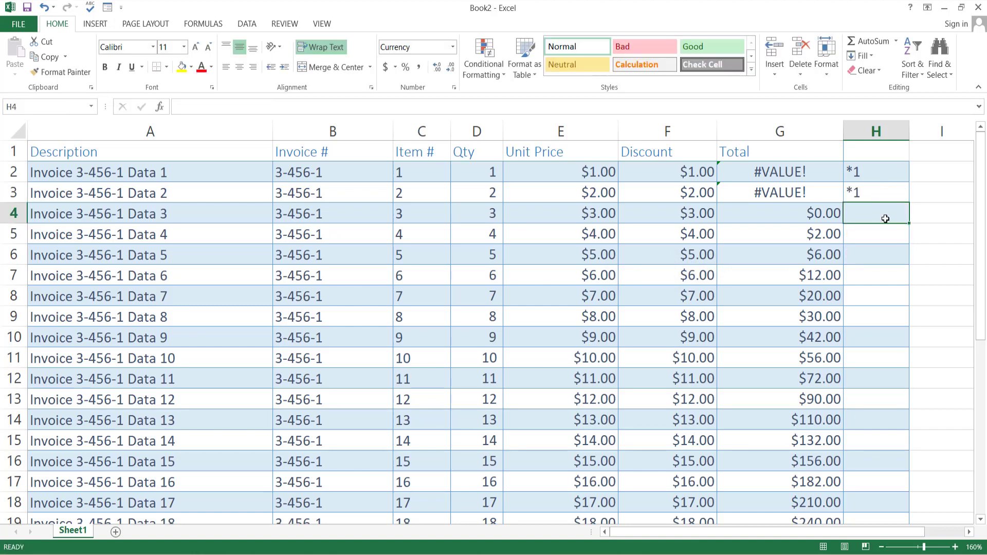
{"action": "key", "text": "ctrl+apostrophe"}
{"action": "key", "text": "Escape"}
{"action": "key", "text": "Return"}
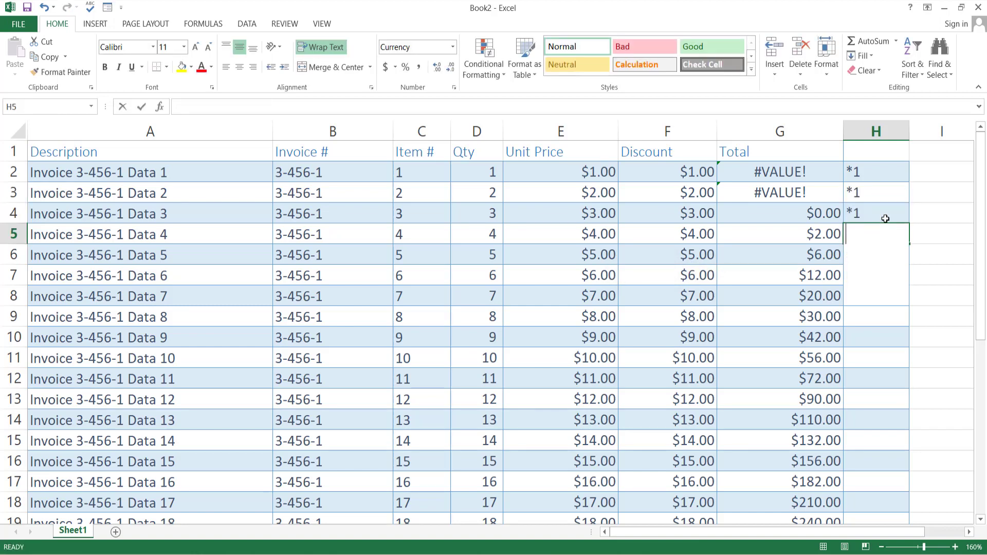
{"action": "key", "text": "ctrl+apostrophe"}
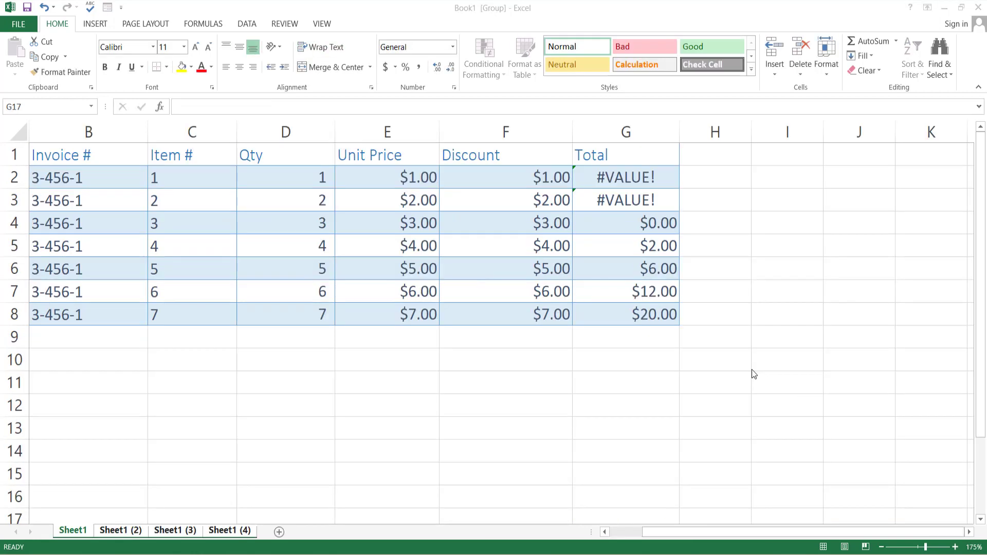
Apply Ctrl+Shift+3 date format, group Sheet1 (2) through (4), unhide rows, and return to Sheet1
{"action": "key", "text": "ctrl+shift+3"}
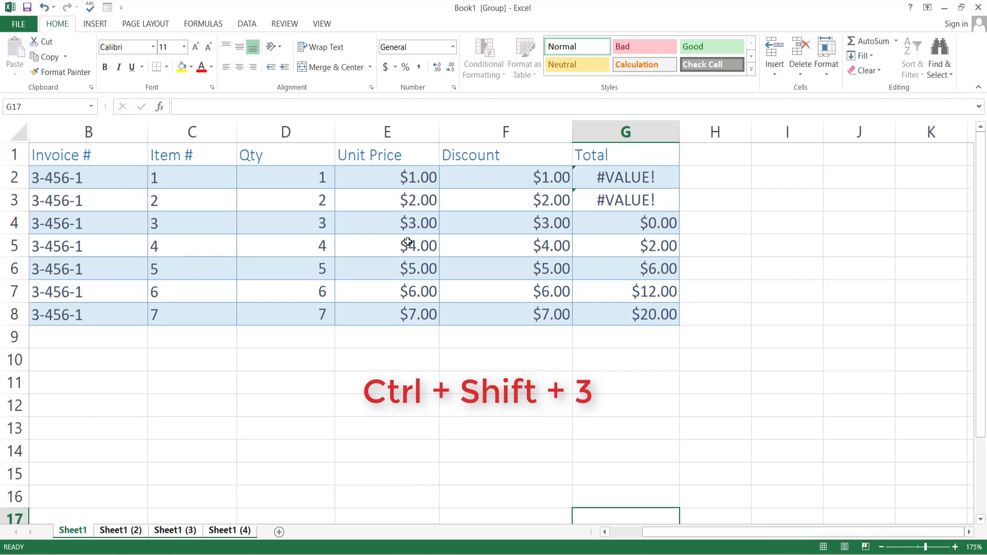
{"action": "key", "text": "ctrl+Page_Down"}
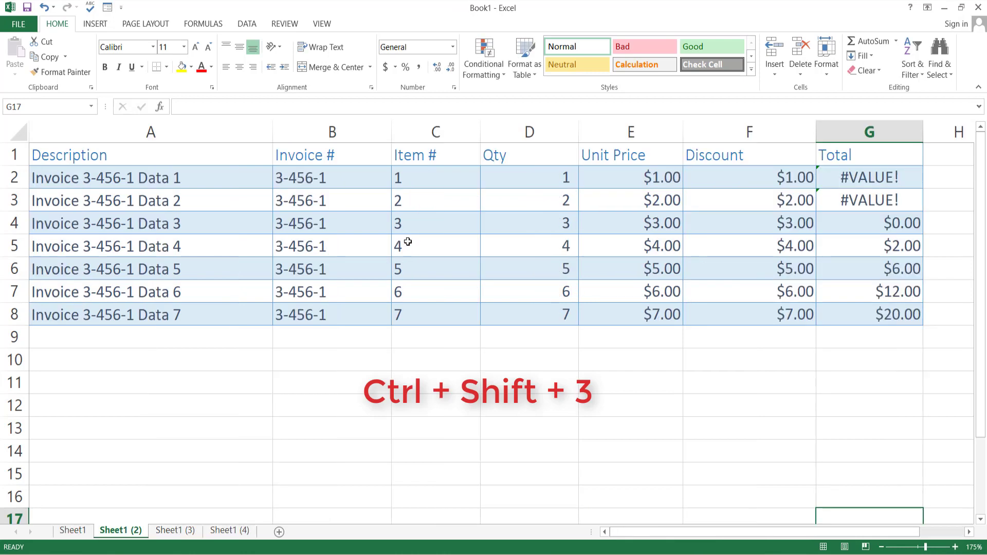
{"action": "key", "text": "ctrl+shift+Page_Down"}
{"action": "key", "text": "ctrl+shift+Page_Down"}
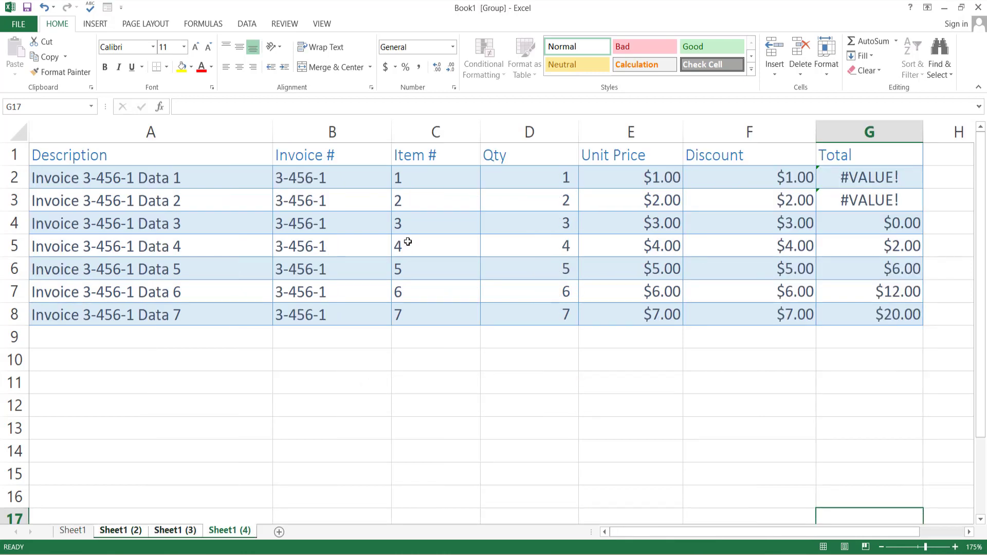
{"action": "key", "text": "ctrl+shift+9"}
{"action": "key", "text": "ctrl+Page_Up"}
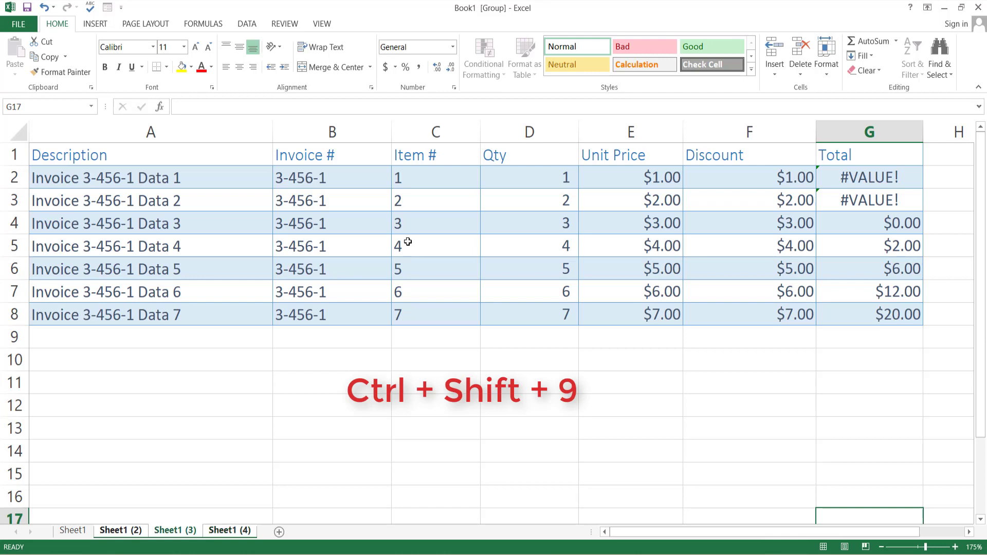
{"action": "key", "text": "ctrl+Page_Up"}
{"action": "scroll", "coordinate": [408, 242], "scroll_direction": "right", "scroll_amount": 1}
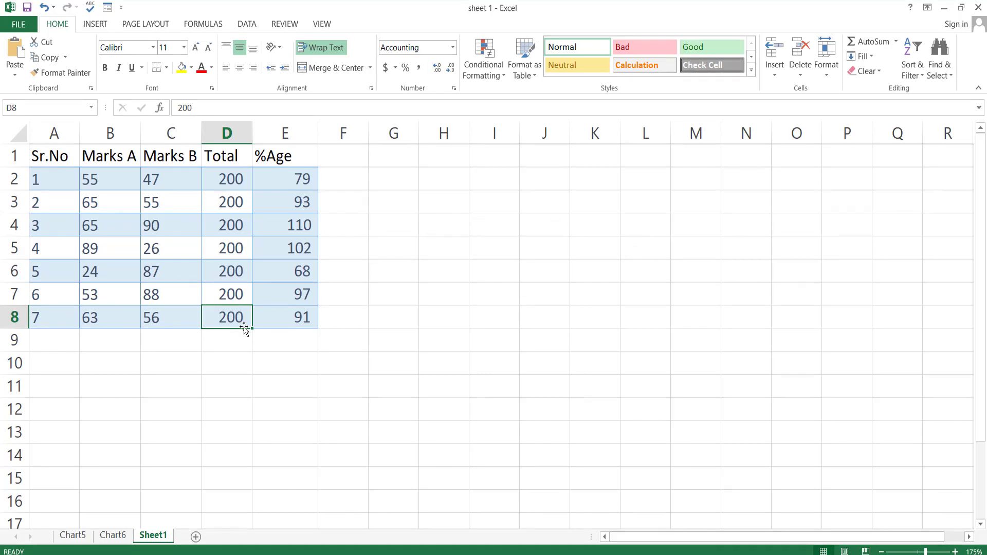
Extend the selection with Shift+arrow keys up through rows 5–8 toward column A
{"action": "key", "text": "shift+Left"}
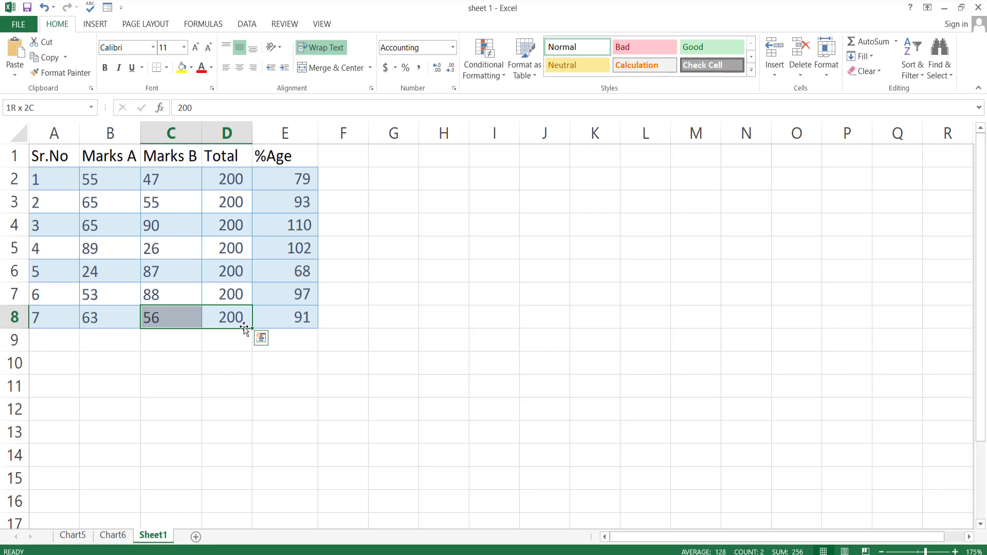
{"action": "key", "text": "shift+Left"}
{"action": "key", "text": "shift+Up"}
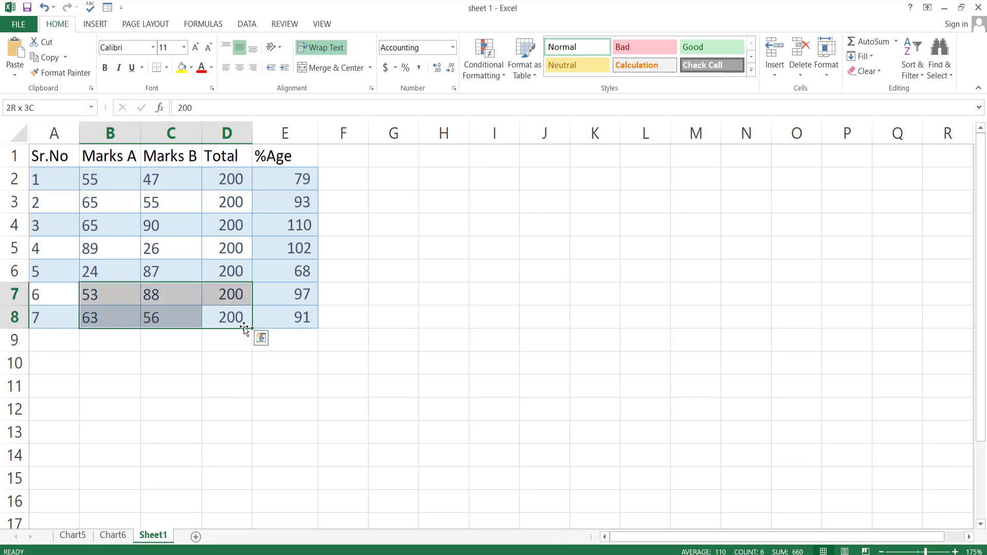
{"action": "key", "text": "shift+Right"}
{"action": "key", "text": "shift+Up"}
{"action": "key", "text": "shift+Left"}
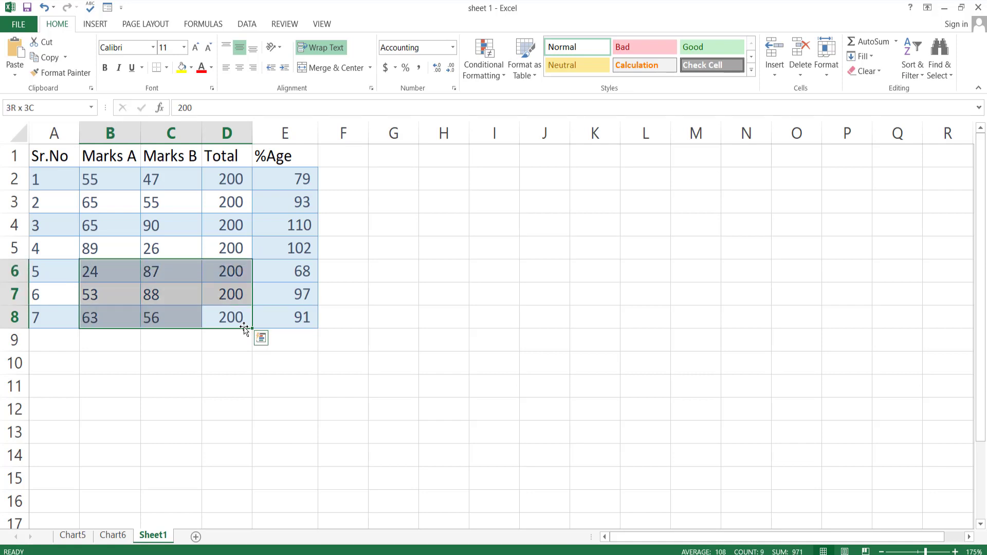
{"action": "key", "text": "shift+Up"}
{"action": "key", "text": "shift+Up"}
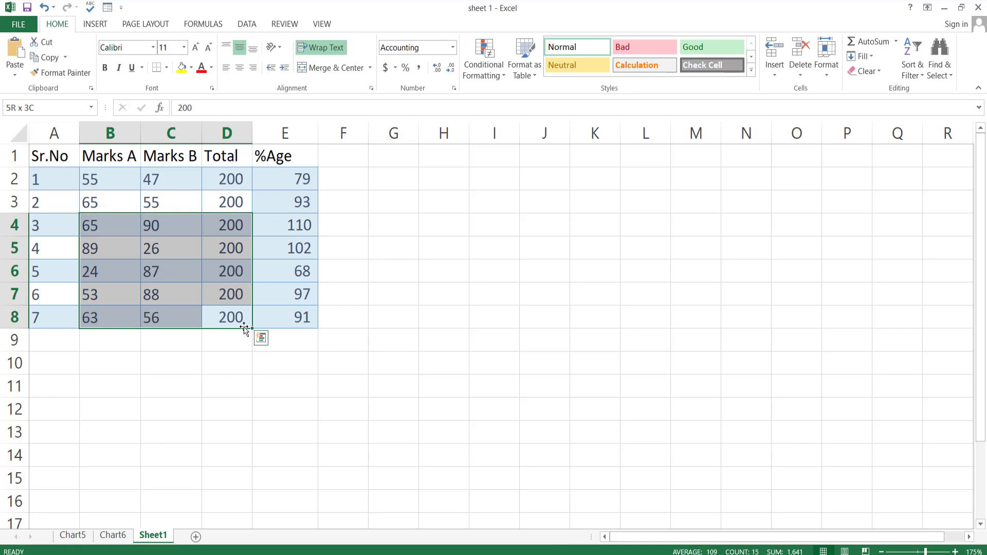
{"action": "key", "text": "shift+Left"}
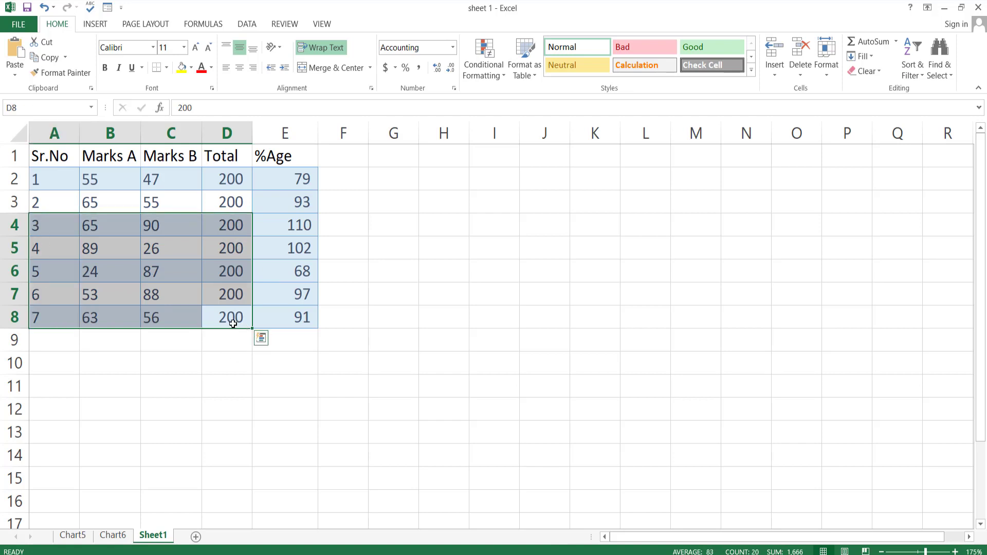
Select A1:E8 starting from E8 using Ctrl+Shift+Left and Ctrl+Shift+Up
{"action": "left_click", "coordinate": [276, 326]}
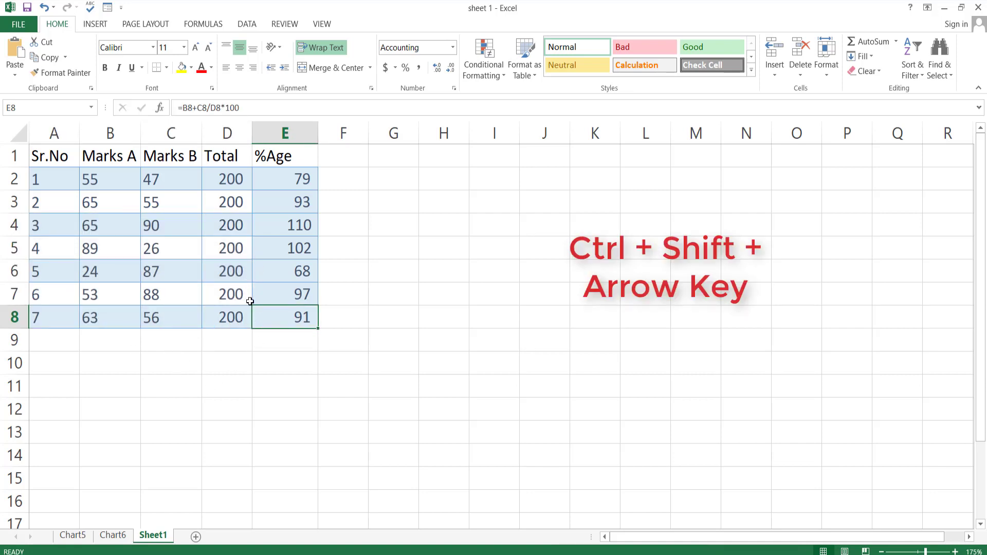
{"action": "key", "text": "ctrl+shift+Left"}
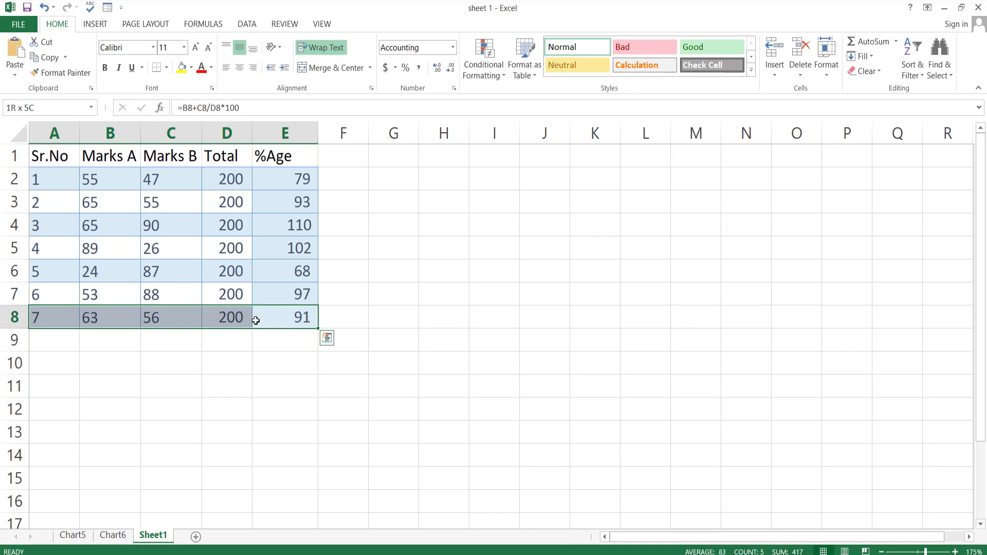
{"action": "key", "text": "ctrl+shift+Up"}
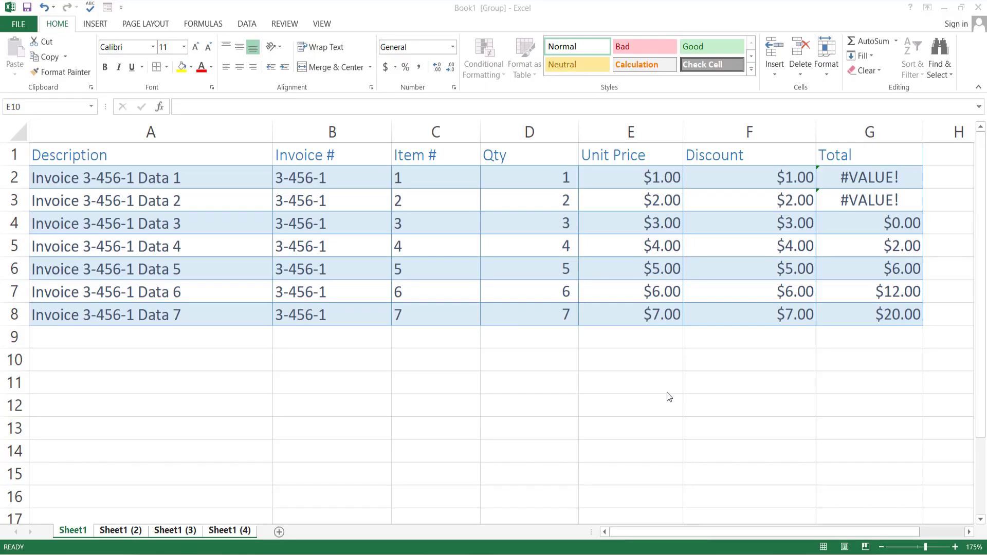
Pick cells around the invoice table, return to A1 with Ctrl+Home, then create Book3 with Ctrl+N
{"action": "left_click", "coordinate": [779, 365]}
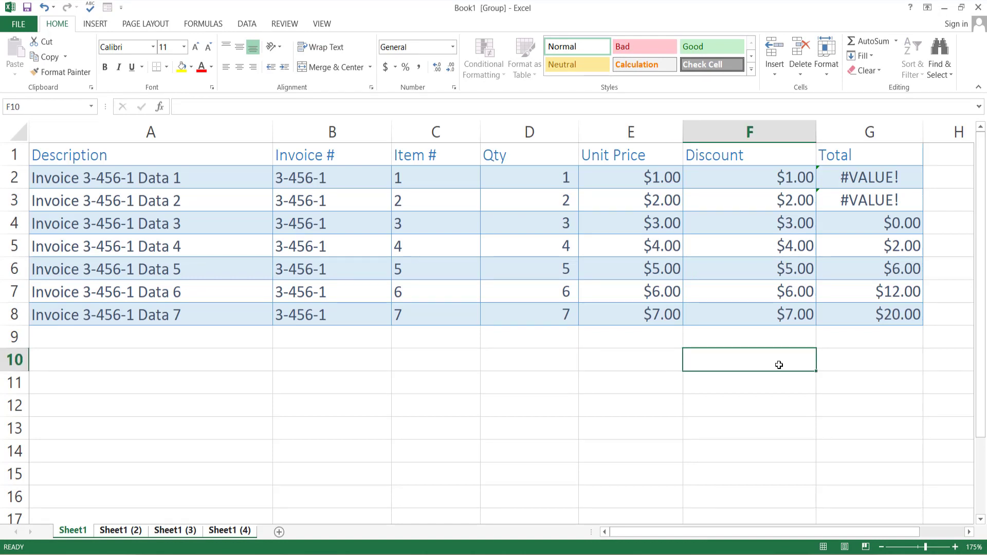
{"action": "key", "text": "ctrl+Home"}
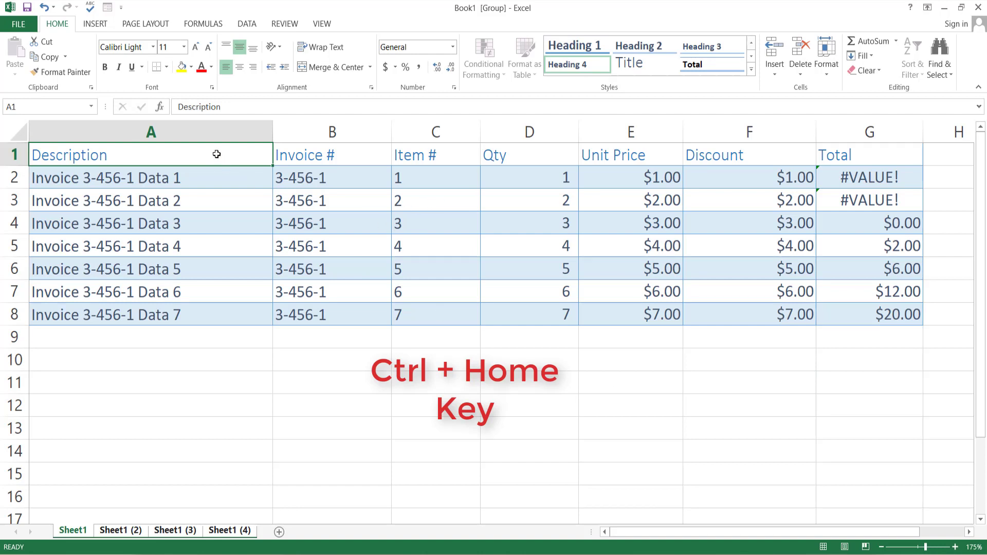
{"action": "left_click", "coordinate": [806, 288]}
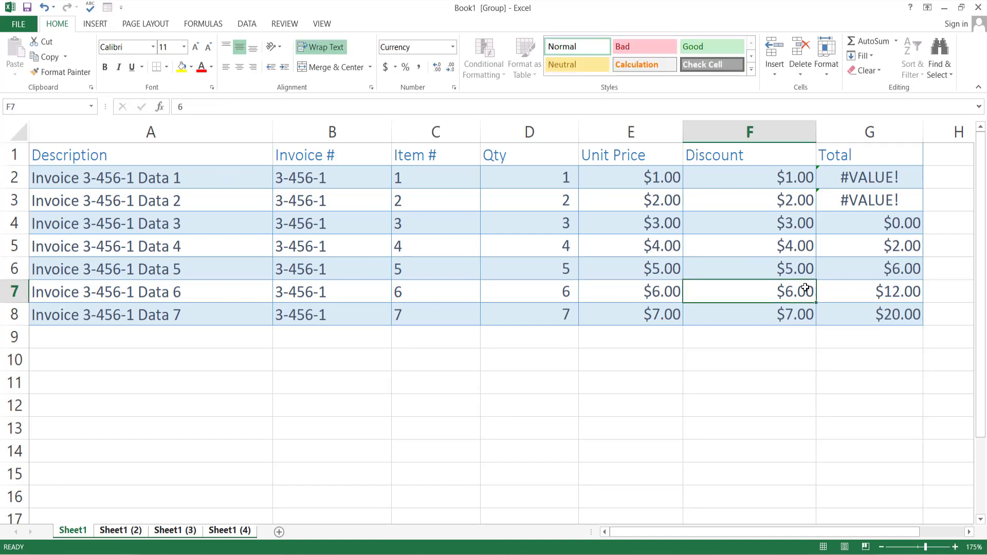
{"action": "key", "text": "ctrl+Home"}
{"action": "left_click", "coordinate": [368, 376]}
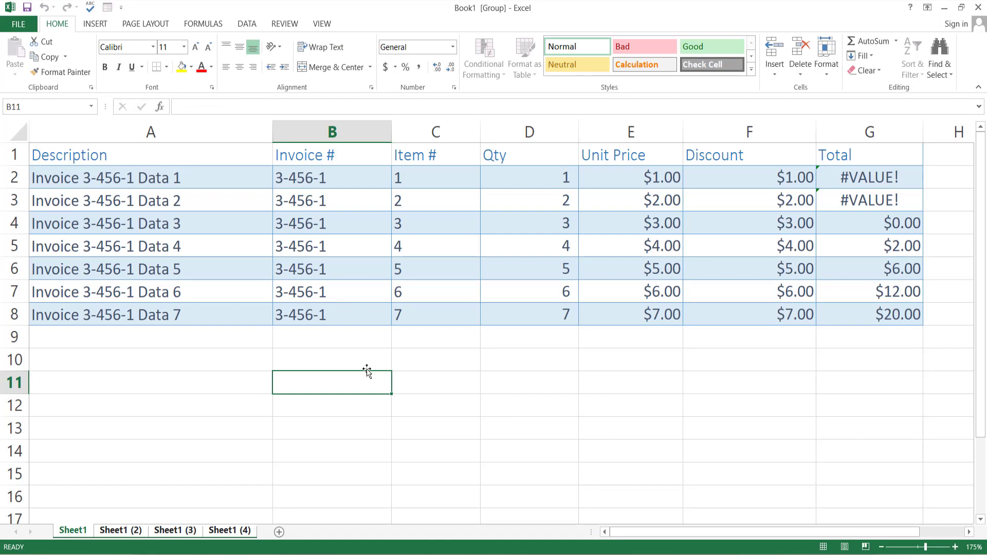
{"action": "left_click", "coordinate": [343, 358]}
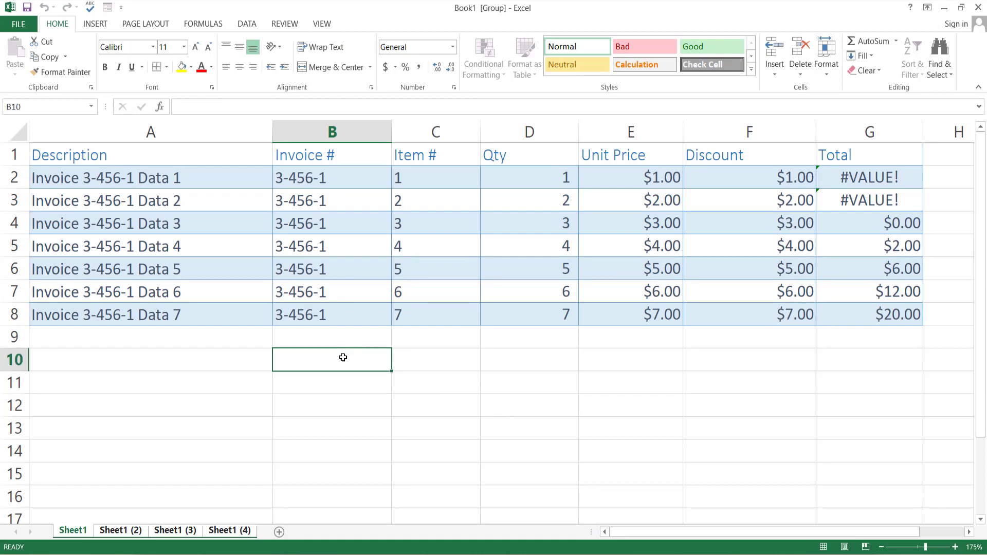
{"action": "key", "text": "ctrl+n"}
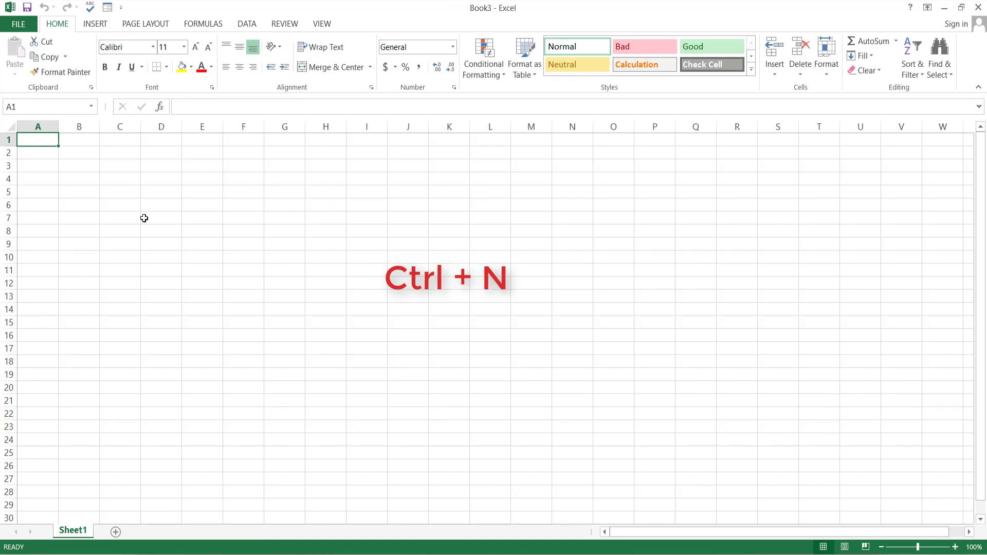
Insert a blank worksheet, chart C2:E8 on a new Chart6 sheet with F11, and return to Sheet1
{"action": "scroll", "coordinate": [144, 218], "scroll_direction": "up", "scroll_amount": 4}
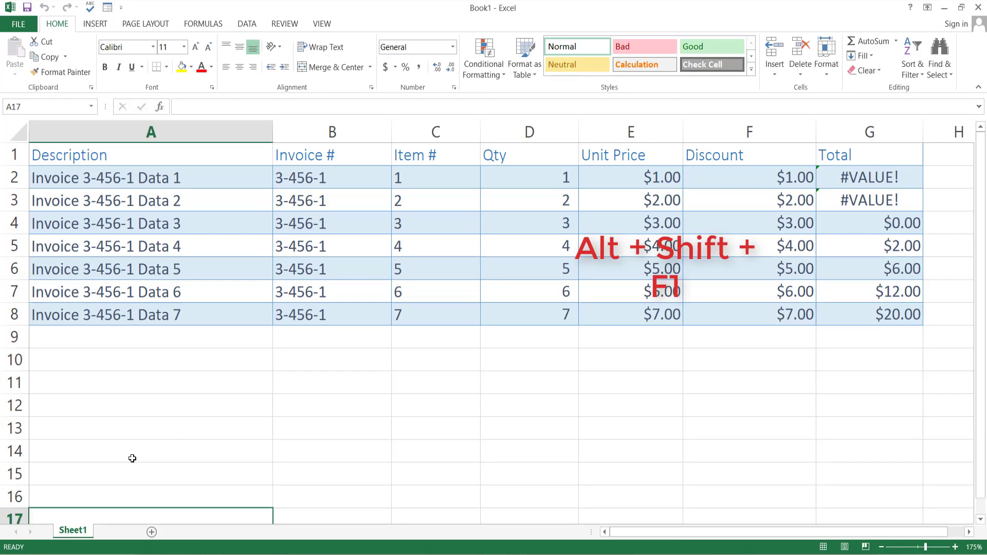
{"action": "key", "text": "alt+shift+F1"}
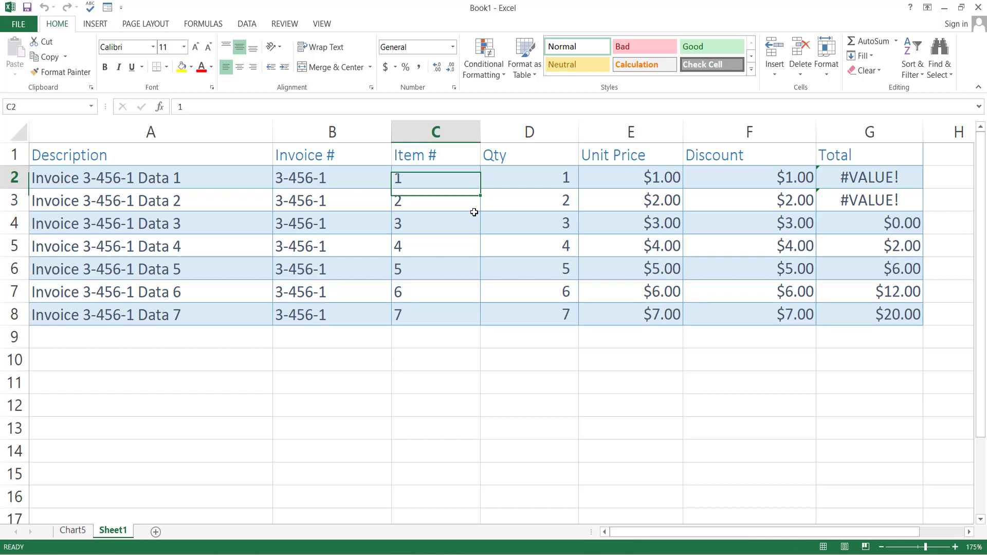
{"action": "left_click_drag", "start_coordinate": [463, 183], "coordinate": [663, 315]}
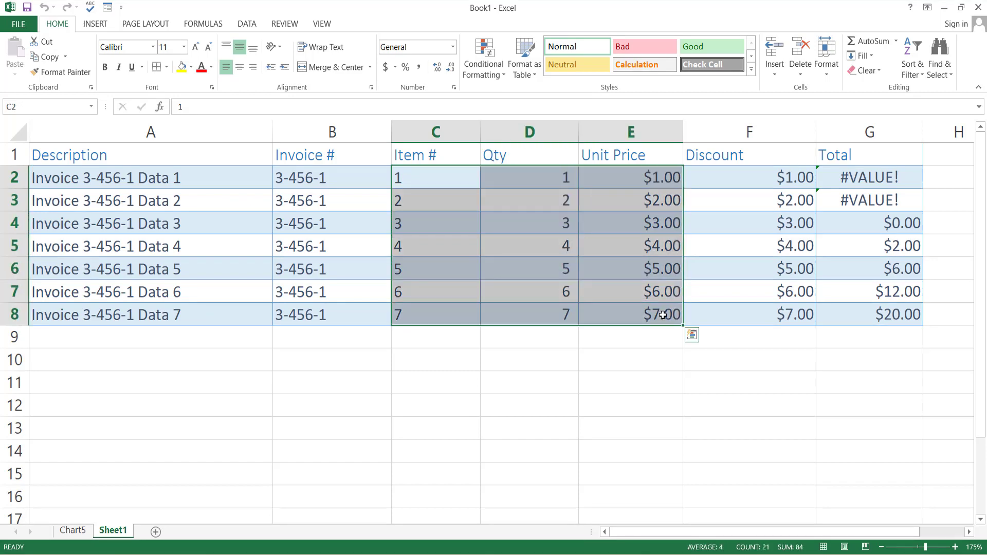
{"action": "key", "text": "F11"}
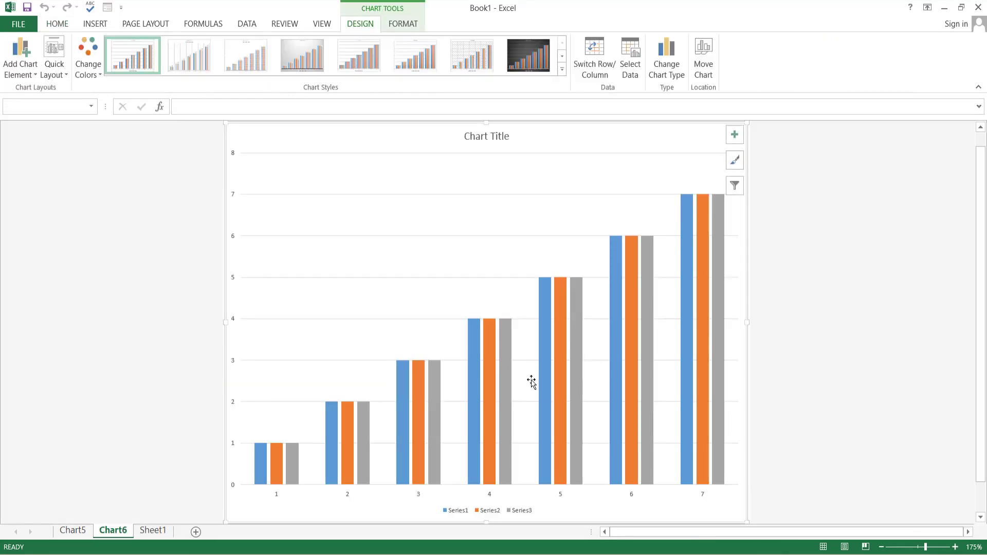
{"action": "mouse_move", "coordinate": [580, 312]}
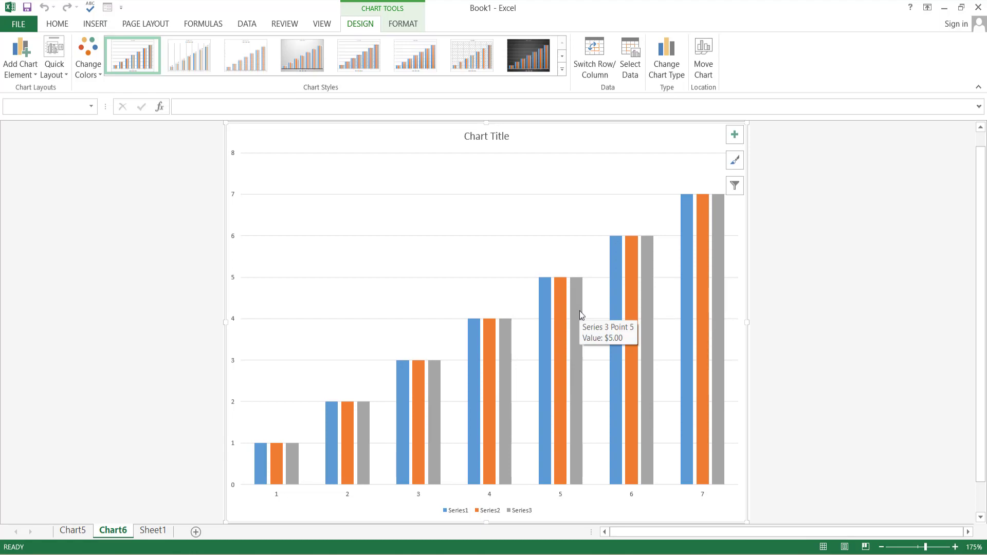
{"action": "key", "text": "ctrl+Page_Down"}
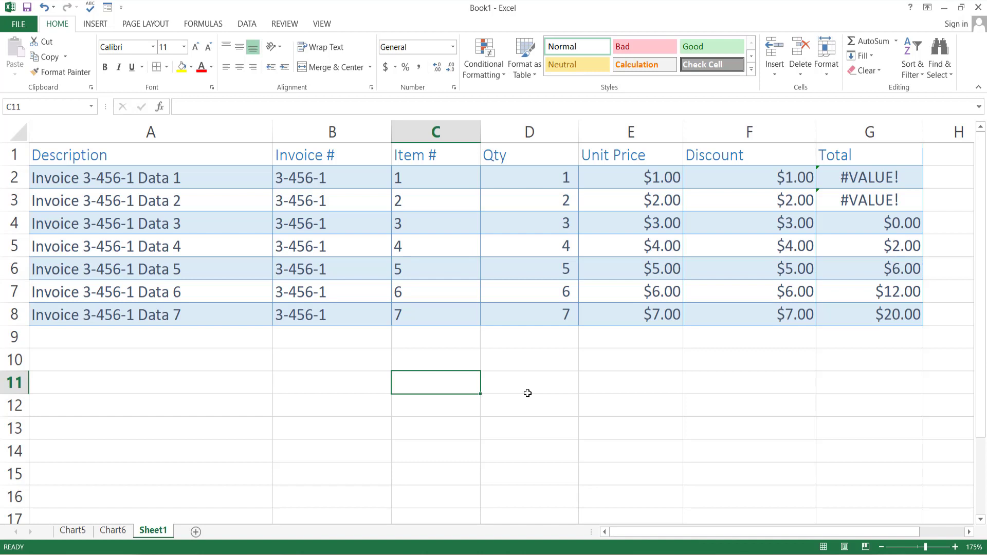
Jump to cell C5 with F5 Go To, then move to A6
{"action": "key", "text": "F5"}
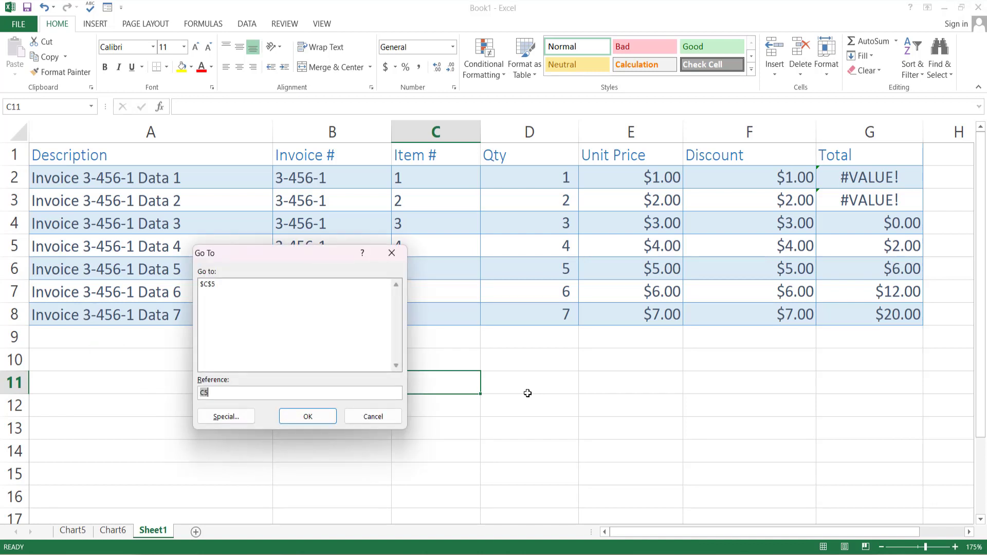
{"action": "key", "text": "Return"}
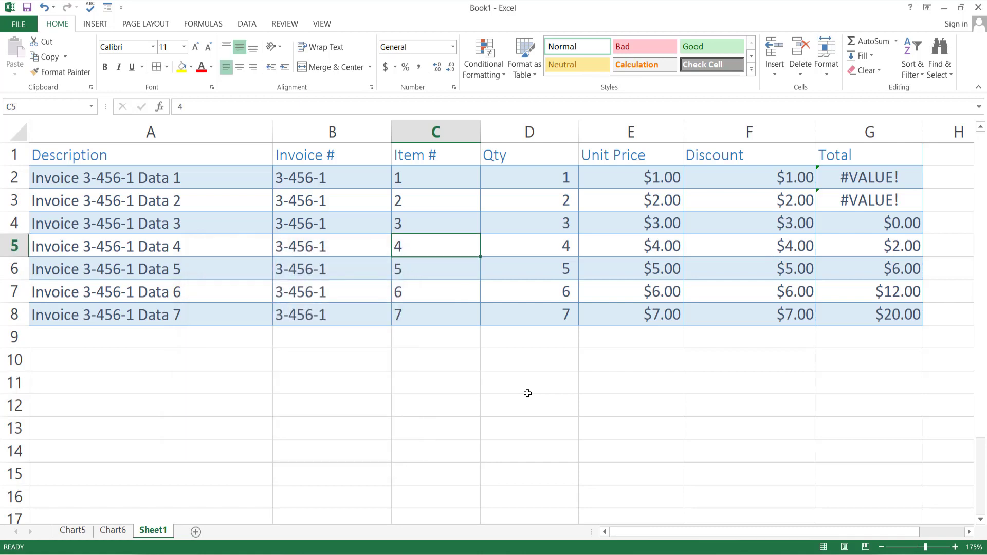
{"action": "key", "text": "Down"}
{"action": "key", "text": "Home"}
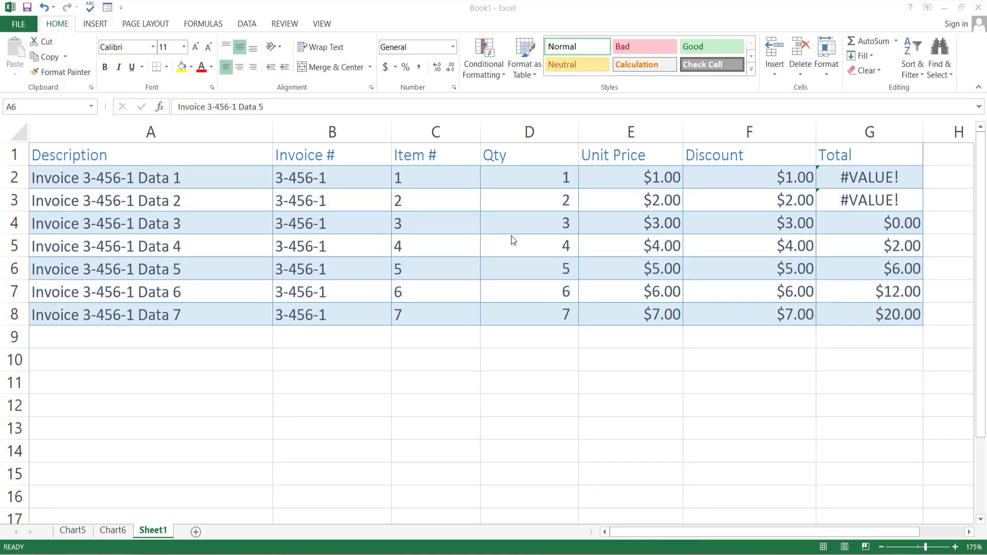
Search for "data 5" with Ctrl+F and jump to the next match
{"action": "left_click", "coordinate": [345, 344]}
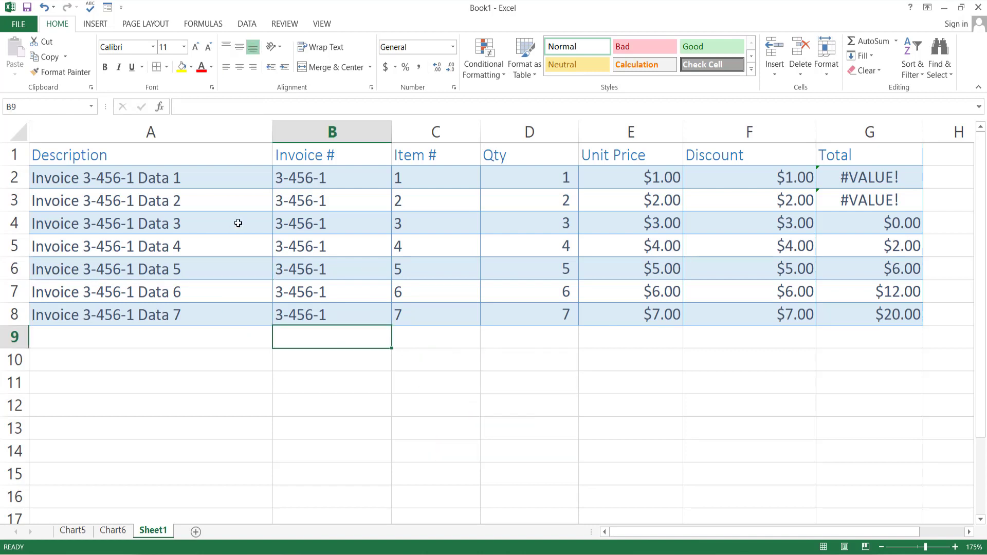
{"action": "key", "text": "ctrl+f"}
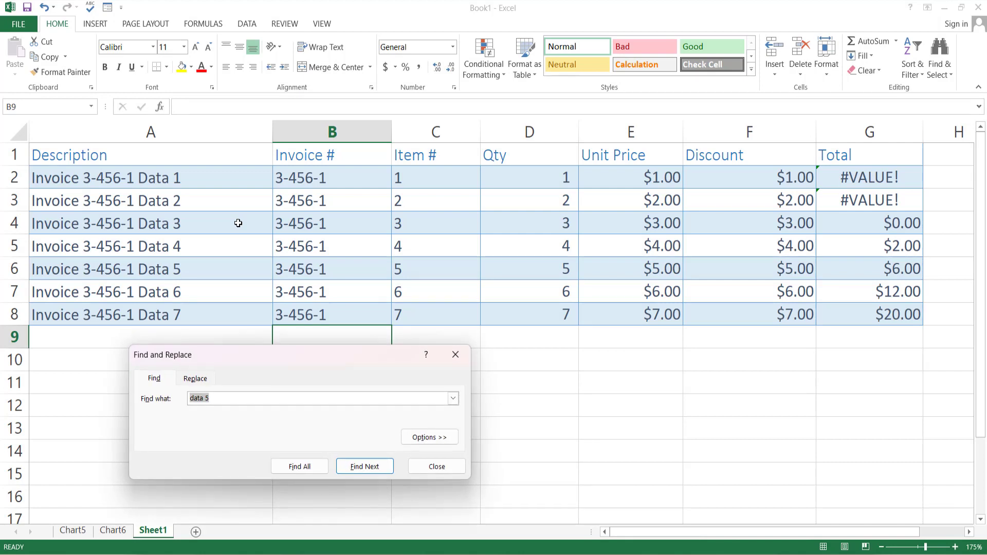
{"action": "key", "text": "Return"}
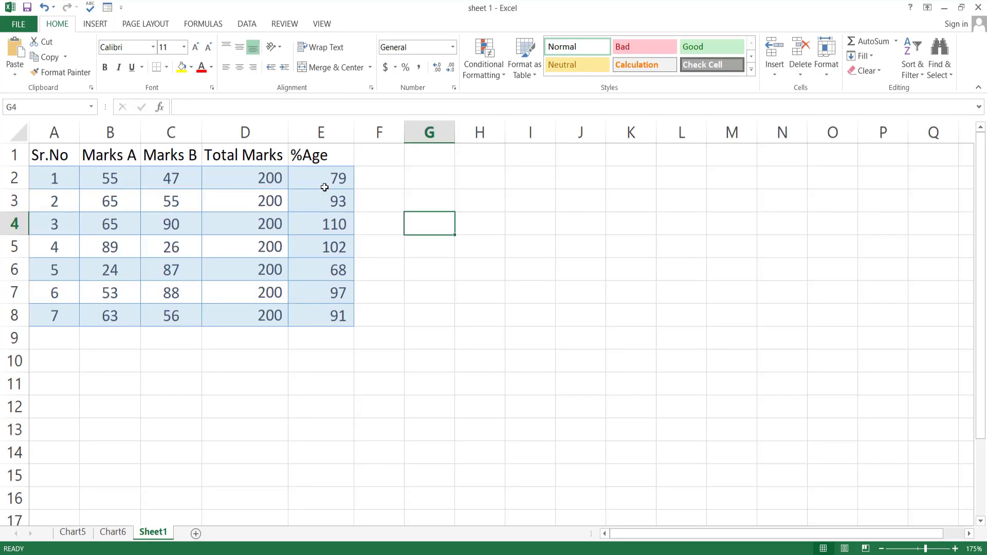
{"action": "left_click", "coordinate": [326, 185]}
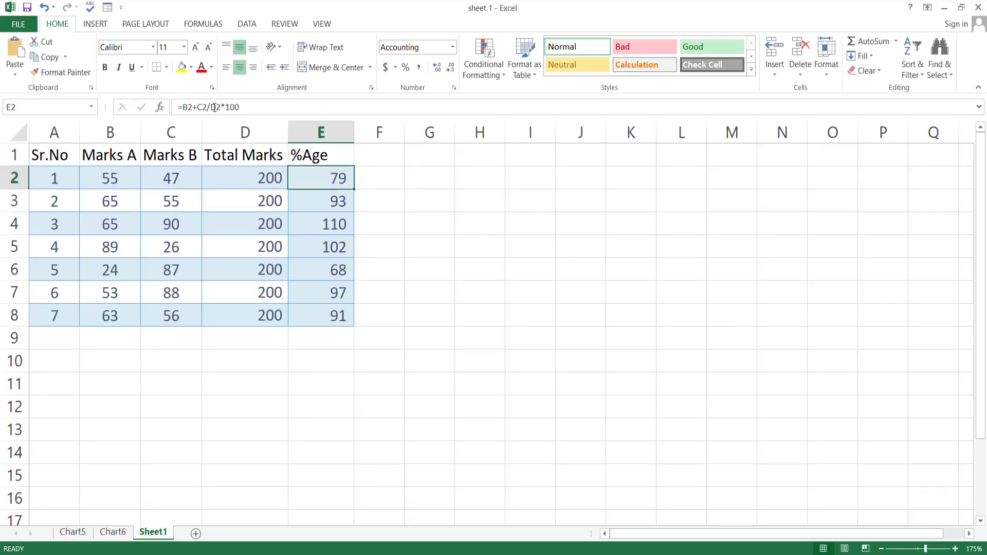
{"action": "left_click", "coordinate": [309, 208]}
{"action": "key", "text": "Down"}
{"action": "key", "text": "Down"}
{"action": "key", "text": "Left"}
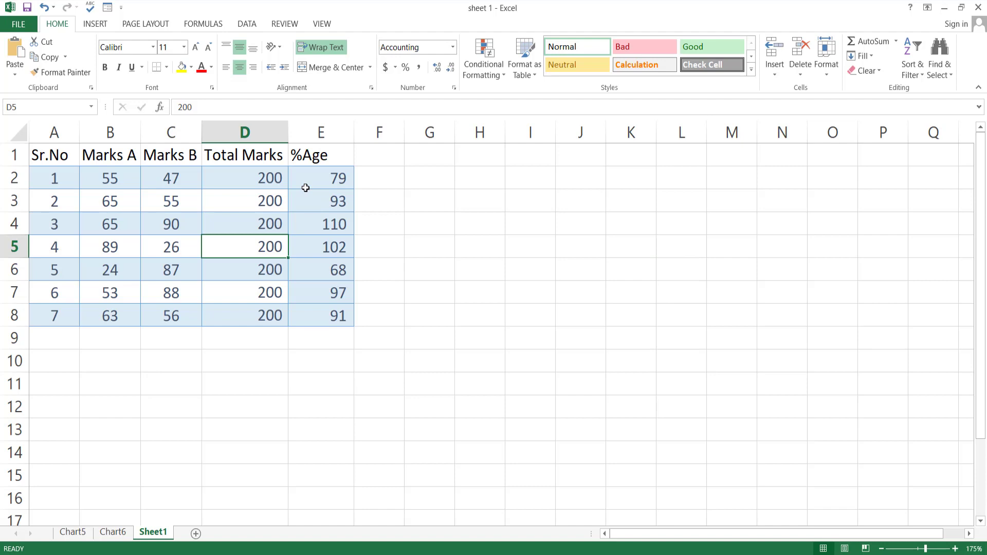
{"action": "key", "text": "ctrl+grave"}
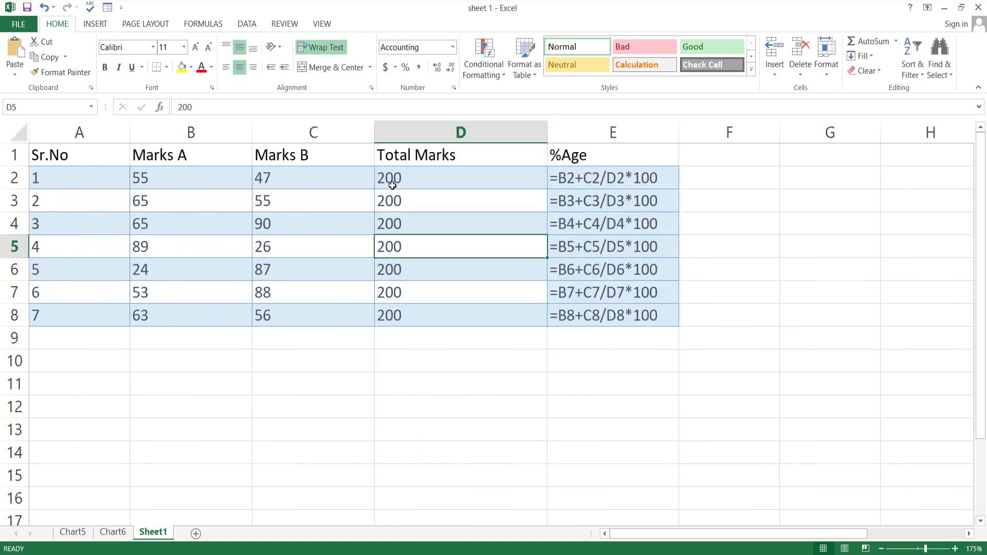
{"action": "left_click_drag", "start_coordinate": [577, 181], "coordinate": [583, 301]}
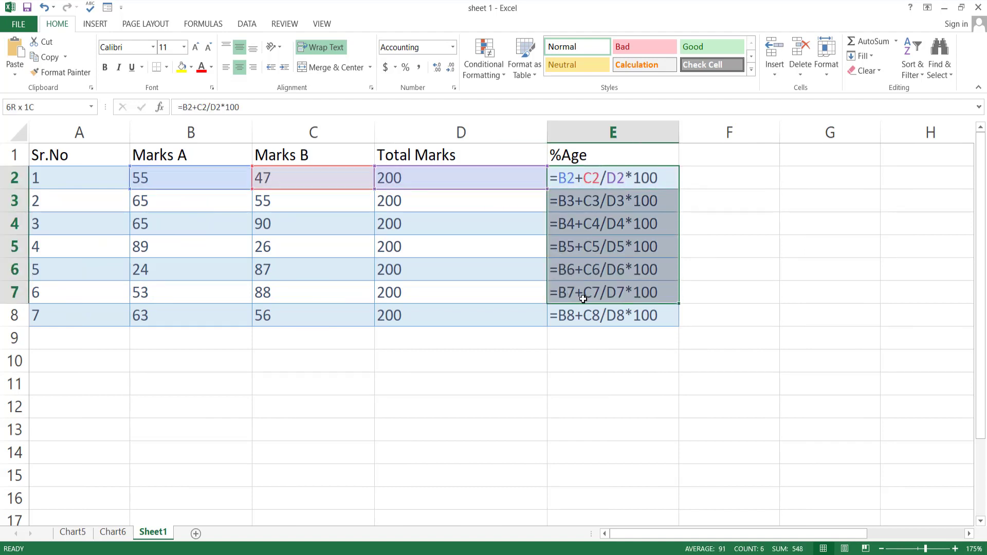
{"action": "left_click", "coordinate": [589, 322]}
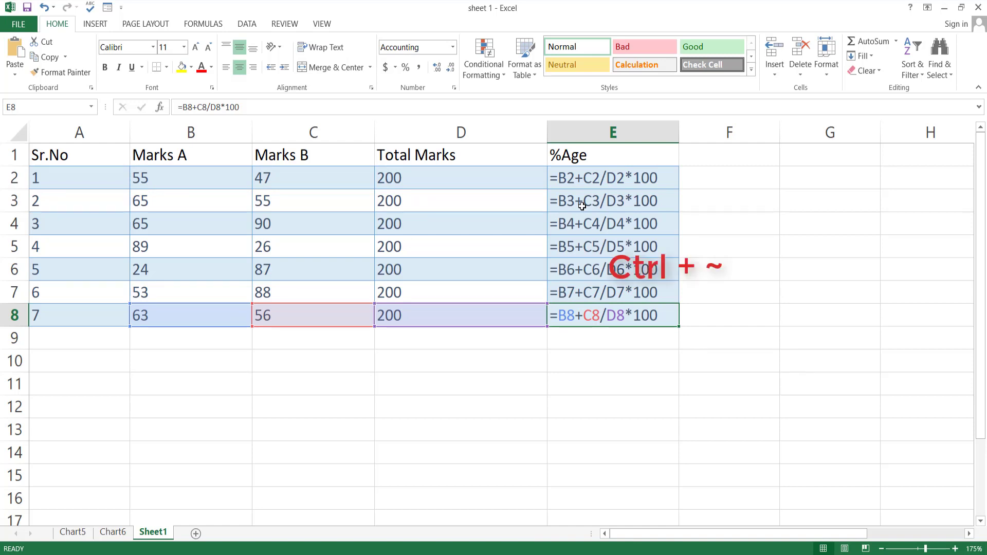
{"action": "key", "text": "ctrl+grave"}
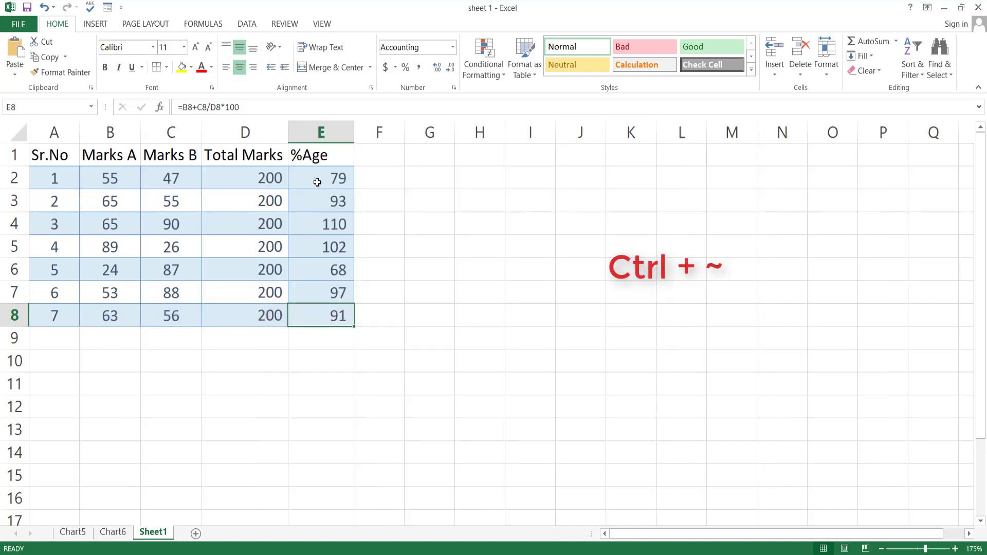